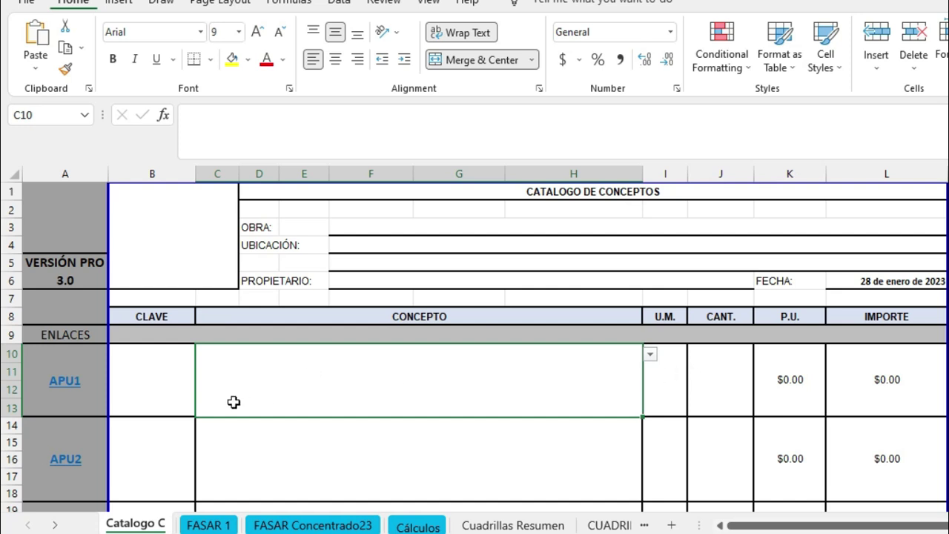
- Enter APU1 as the key in the catalog row's CLAVE cell
left_click(167, 386)
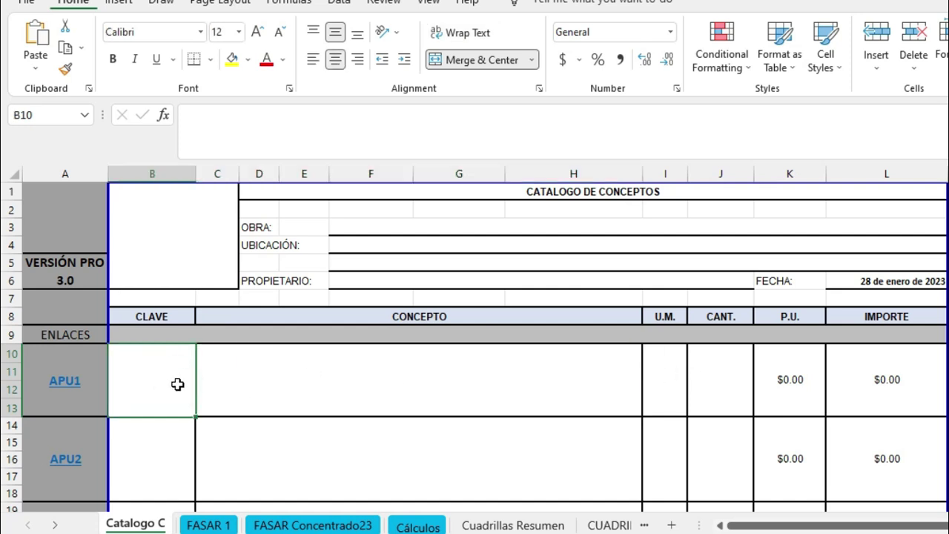
double_click(178, 384)
type("APU1")
left_click(229, 384)
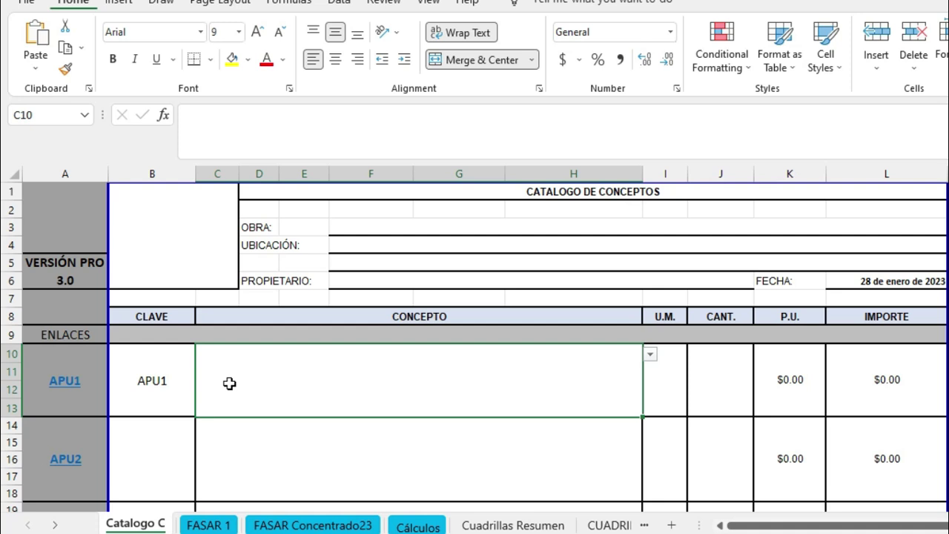
- Choose the 14 cm red brick wall concept from the concept dropdown
type("M")
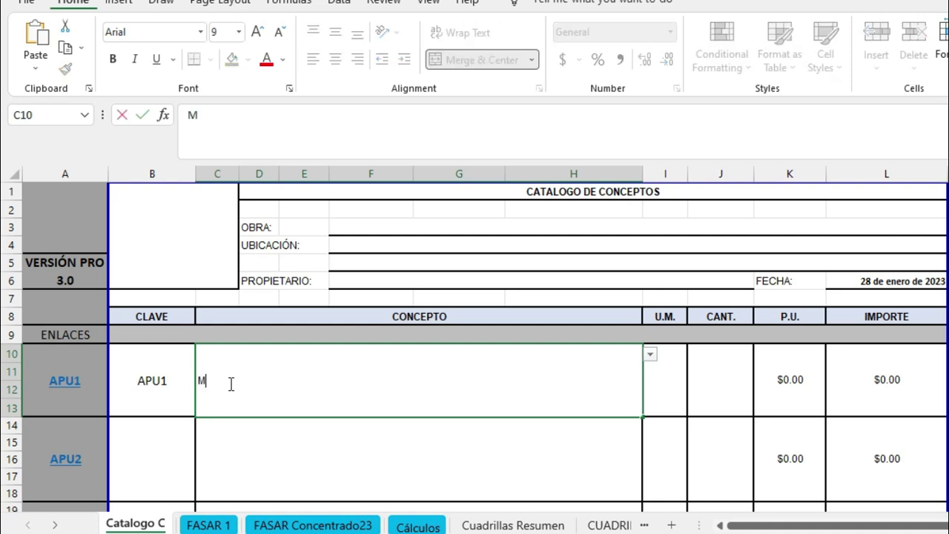
left_click_drag(244, 388, 192, 384)
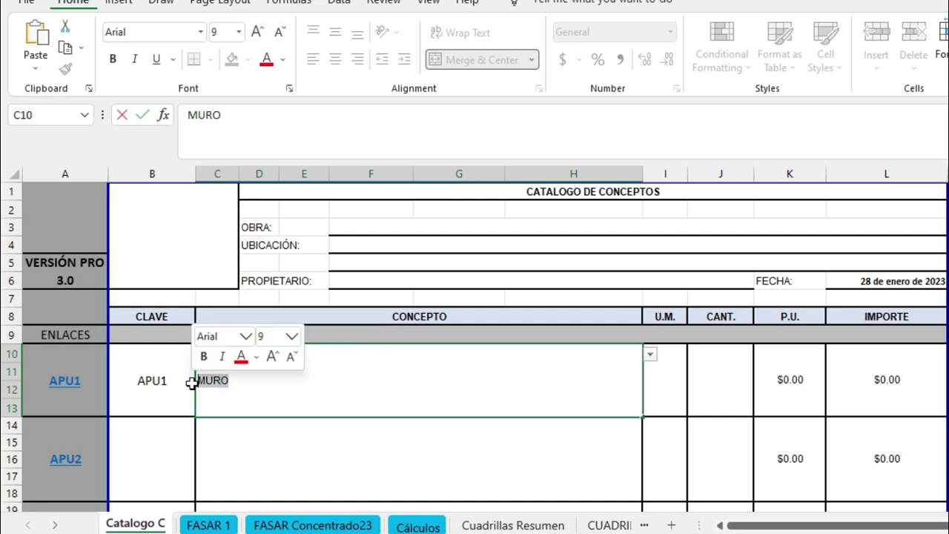
key("BackSpace")
left_click(652, 354)
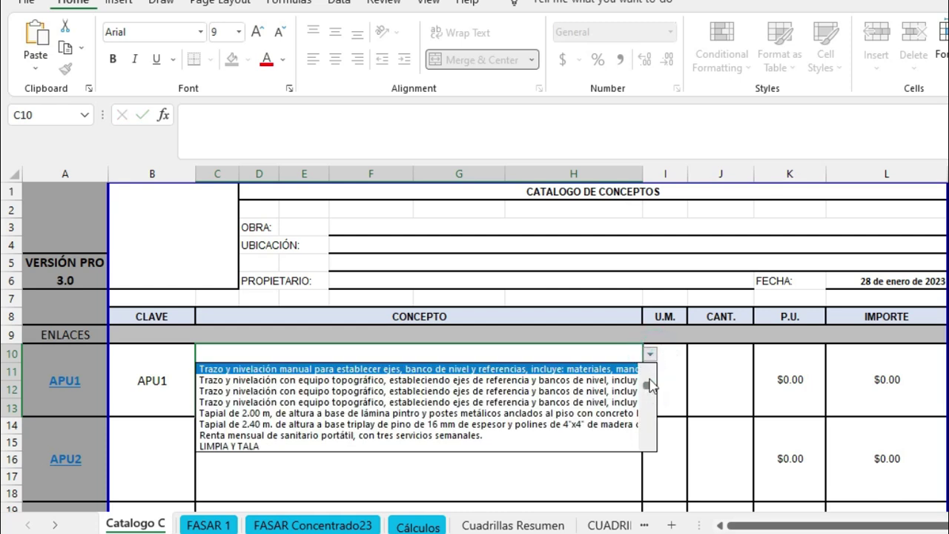
scroll(400, 388, "down", 5)
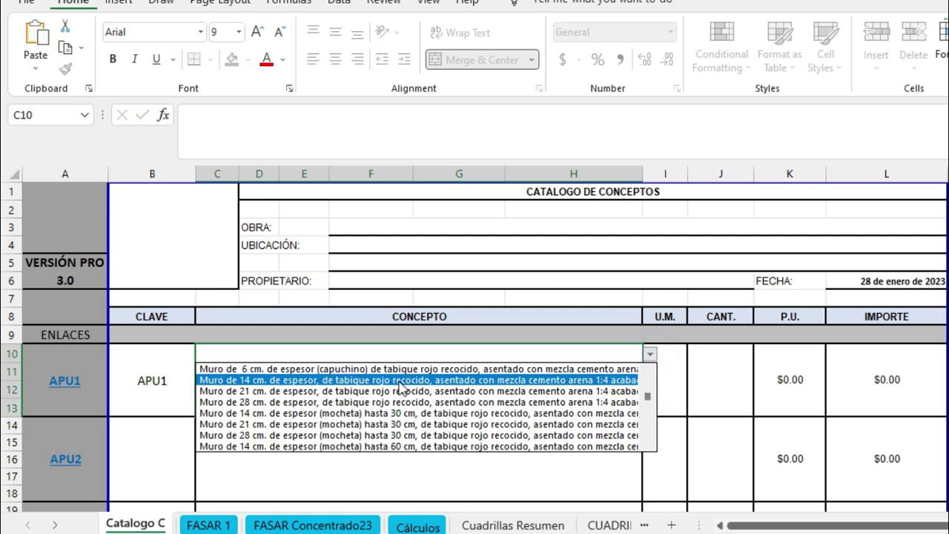
left_click(400, 382)
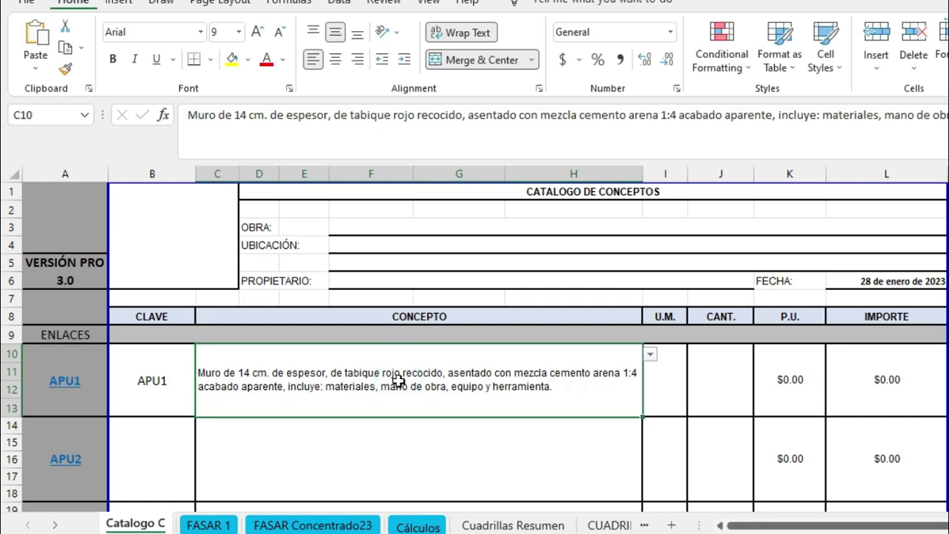
- Set APU1's unit to M2 and its quantity to 1
left_click(674, 386)
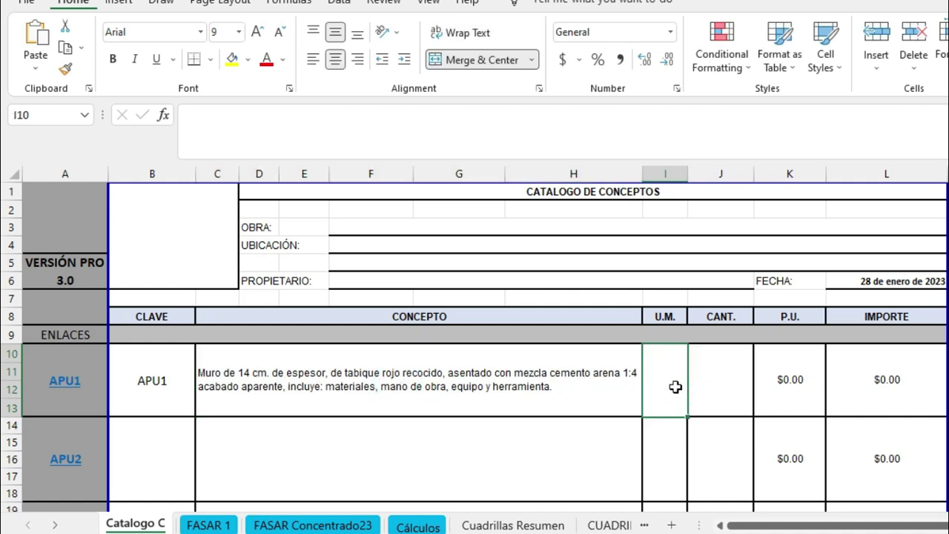
type("M2")
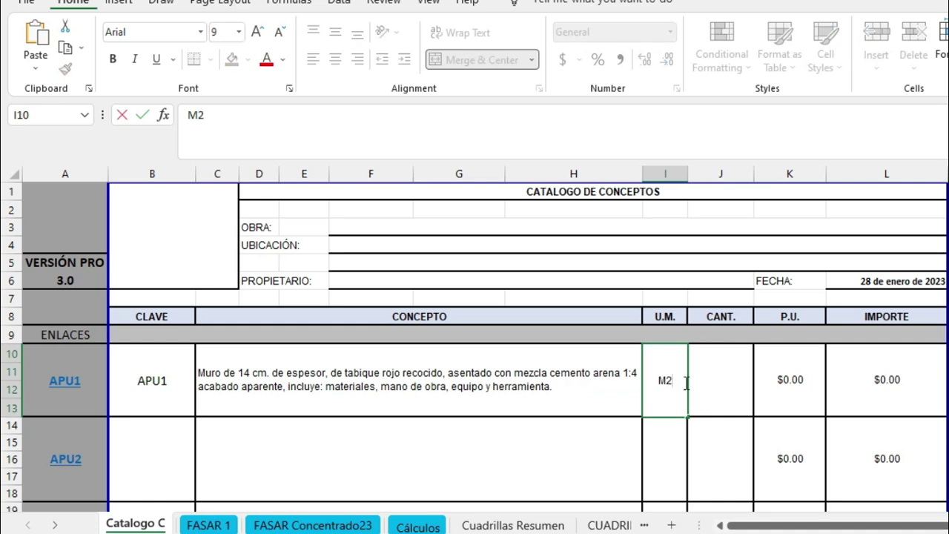
left_click(714, 374)
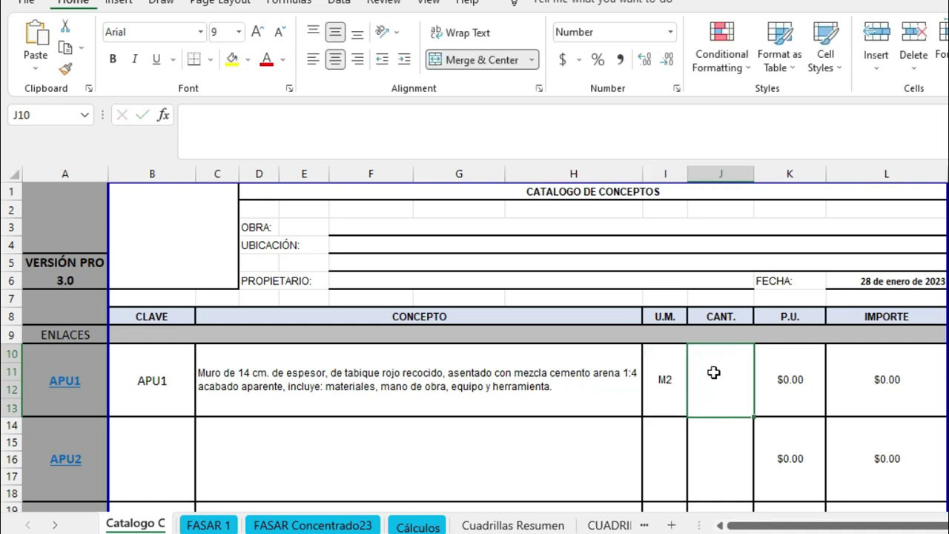
type("1")
key("Tab")
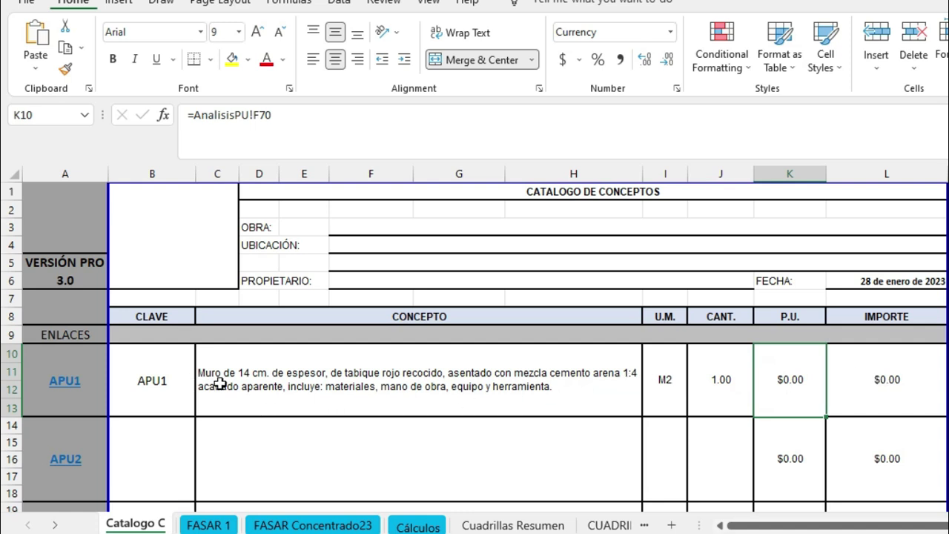
- On the APU1 analysis sheet, pick TABIQUE ROJO RECOCIDO DE 6x13x26 CM. as the first material
left_click(65, 383)
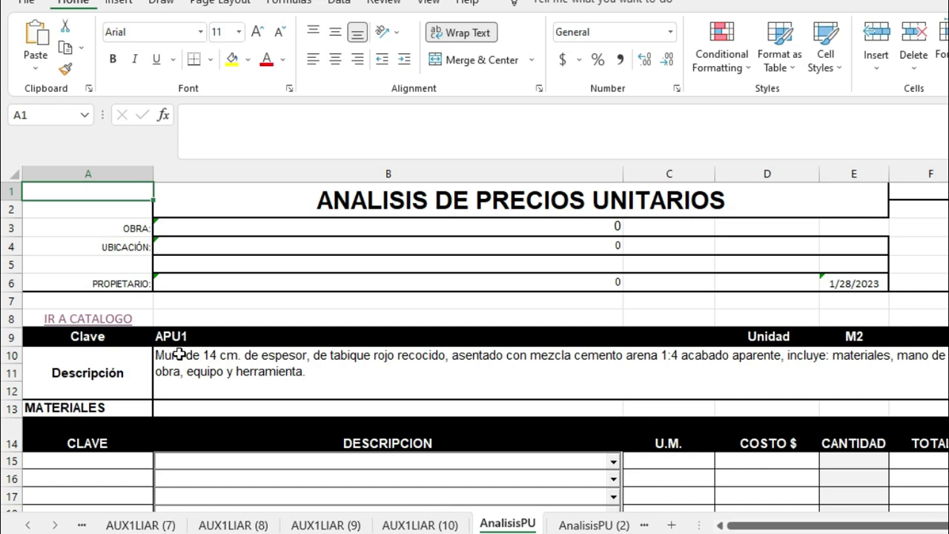
scroll(599, 420, "down", 2)
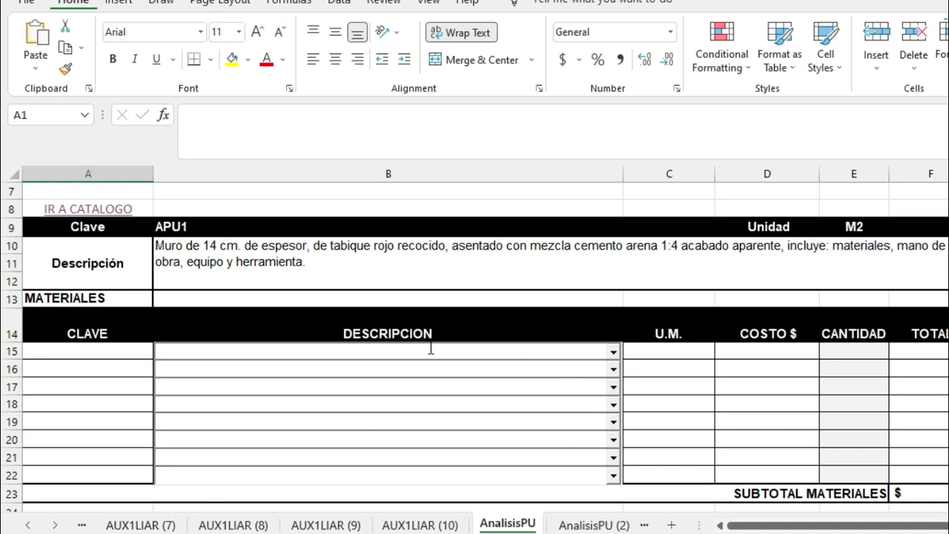
left_click(612, 353)
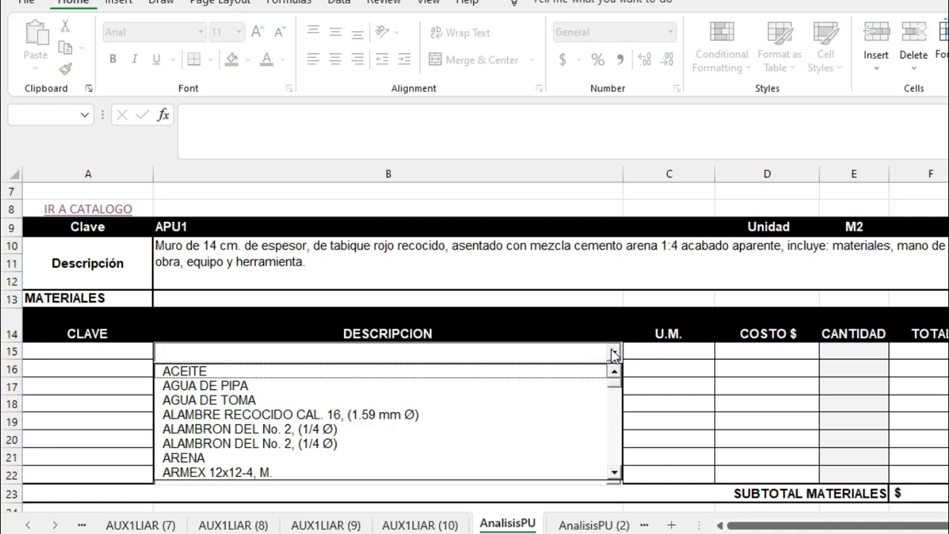
type("TABIQUE ROJO RECOCIDO DE 6x13x26 CM.")
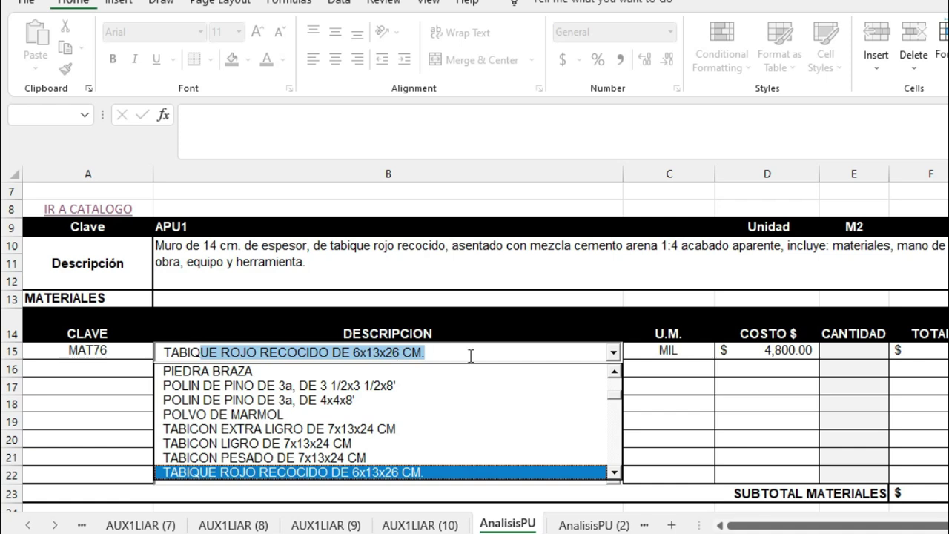
key("Return")
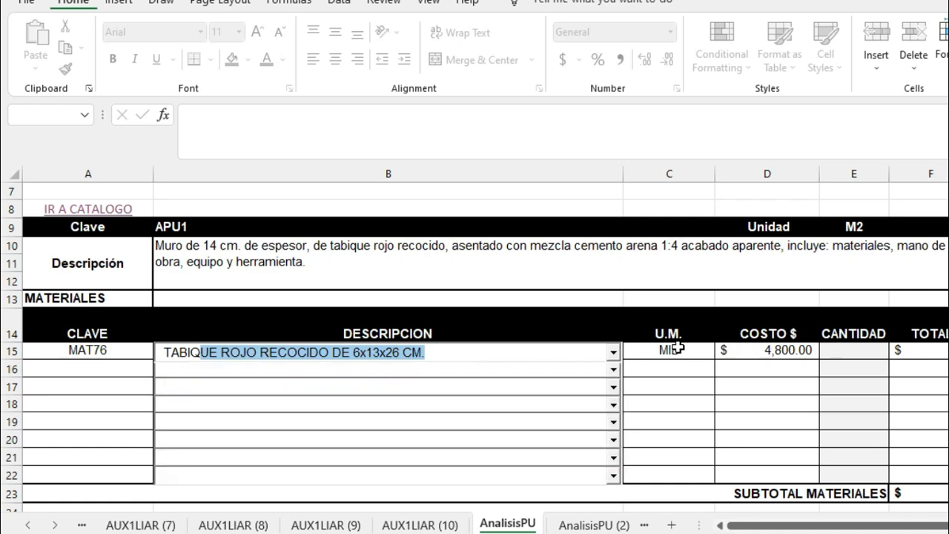
left_click(861, 354)
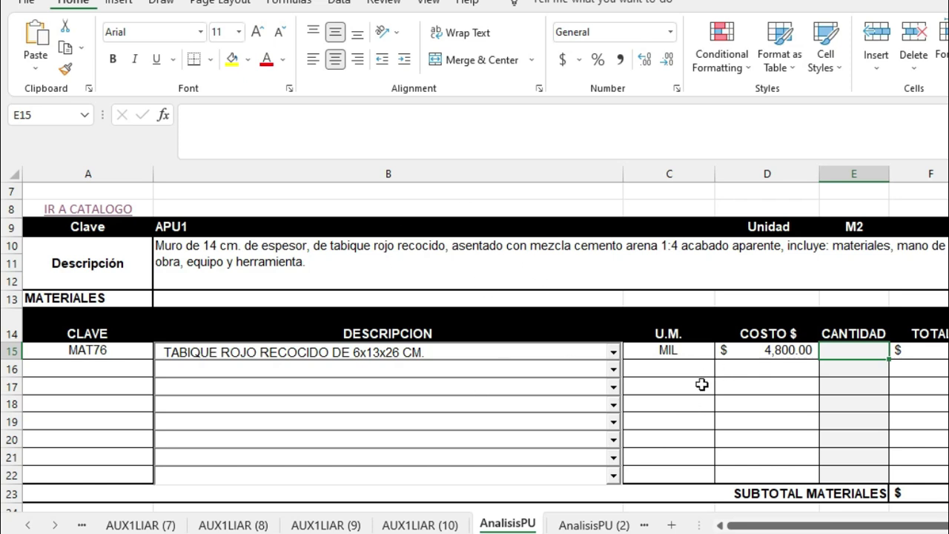
- Open the 'Calculo de Ladrillo y Mortero en Excel' post from the website's blog
left_click(846, 349)
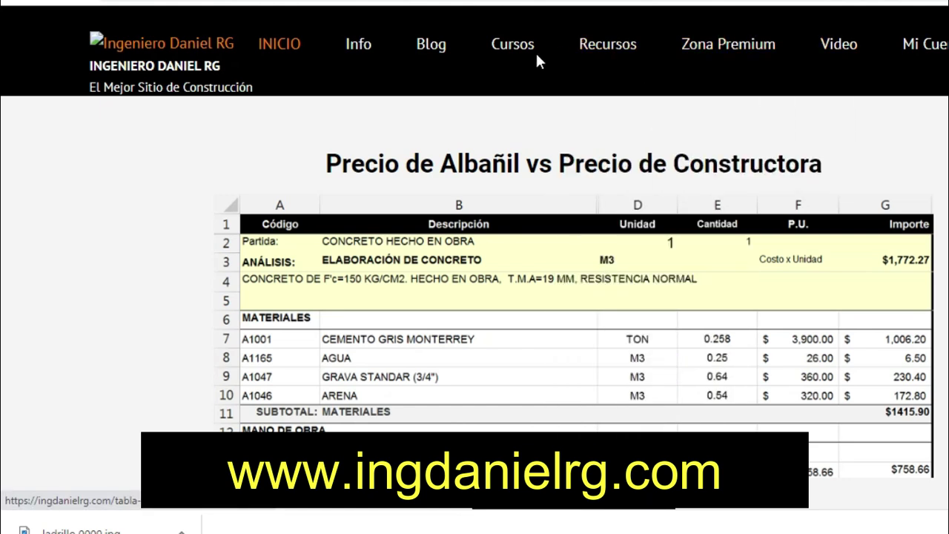
left_click(432, 46)
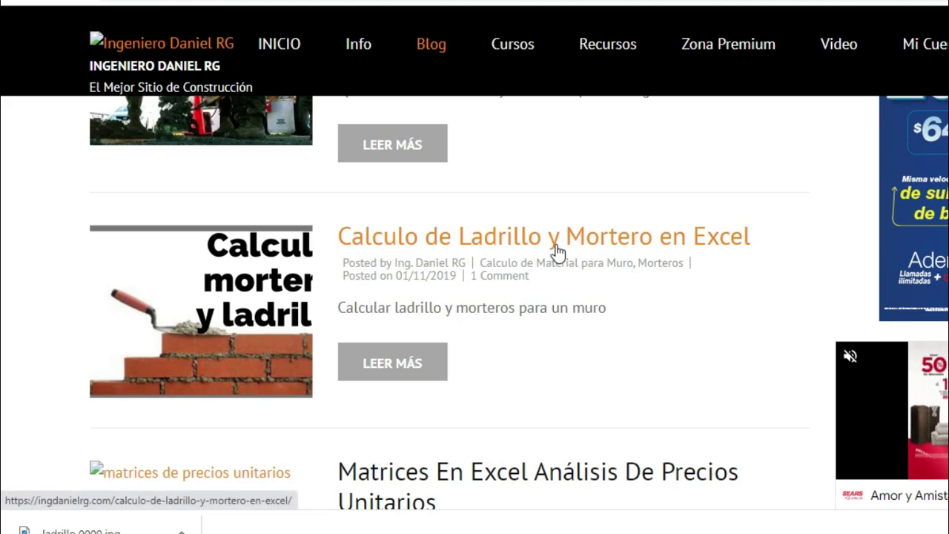
left_click(586, 250)
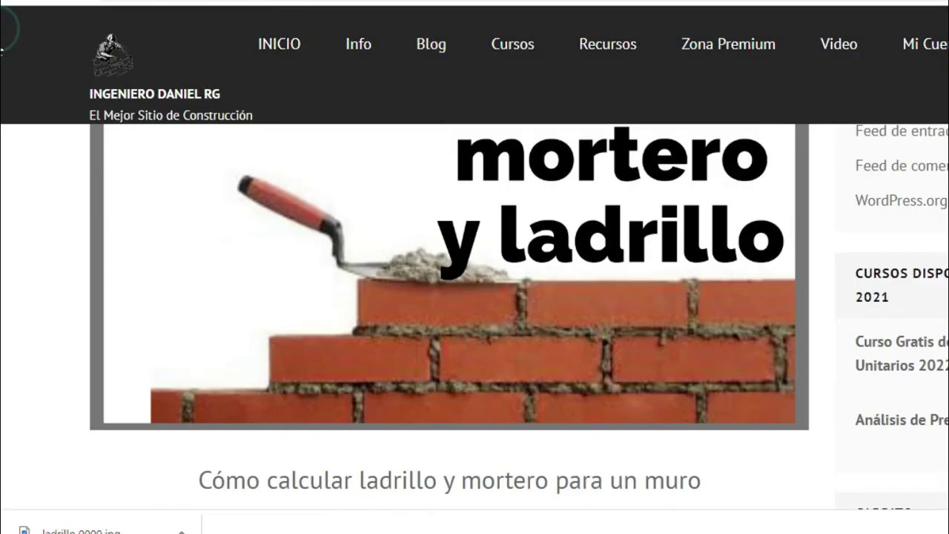
- Scroll through the post down to its worked brick-measurement example
scroll(450, 316, "down", 5)
scroll(450, 316, "down", 5)
scroll(450, 317, "down", 5)
scroll(450, 316, "down", 2)
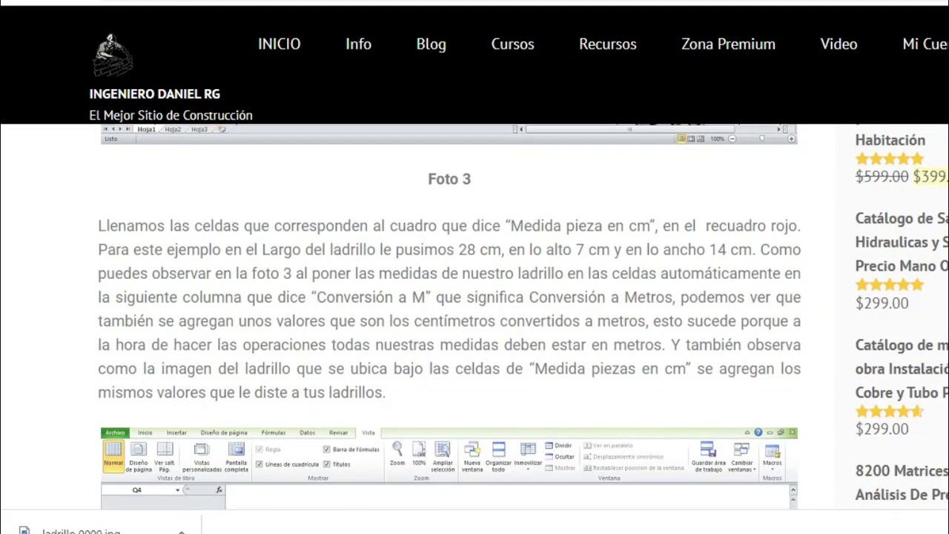
scroll(450, 317, "up", 8)
scroll(450, 317, "down", 8)
scroll(449, 317, "down", 2)
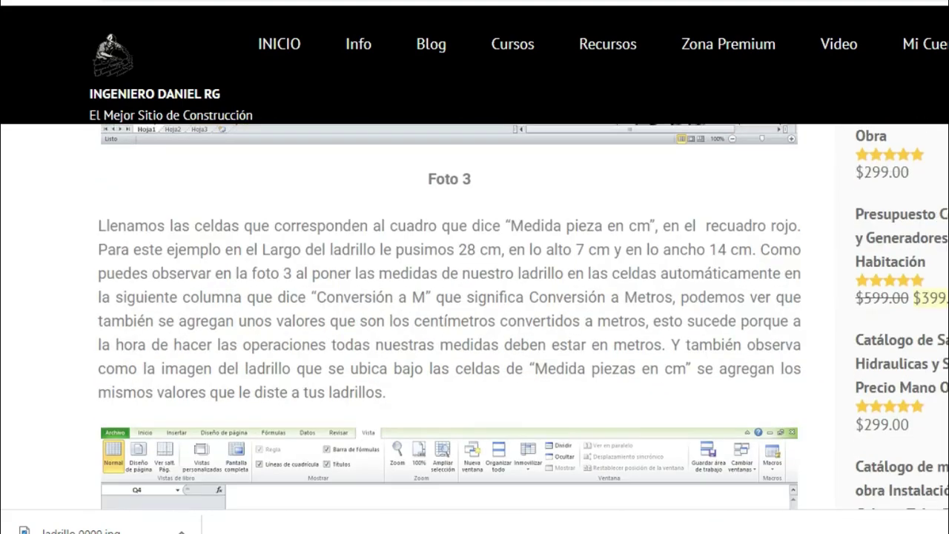
scroll(450, 317, "down", 5)
scroll(450, 317, "down", 4)
scroll(459, 311, "down", 4)
scroll(460, 312, "down", 5)
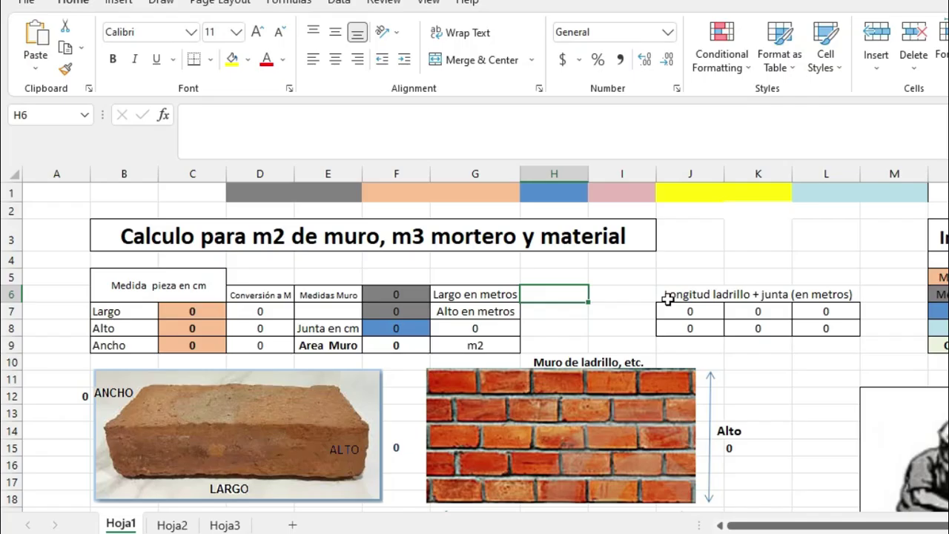
- In I23, compute the waste-adjusted brick count with a formula referencing G24
scroll(564, 319, "down", 1)
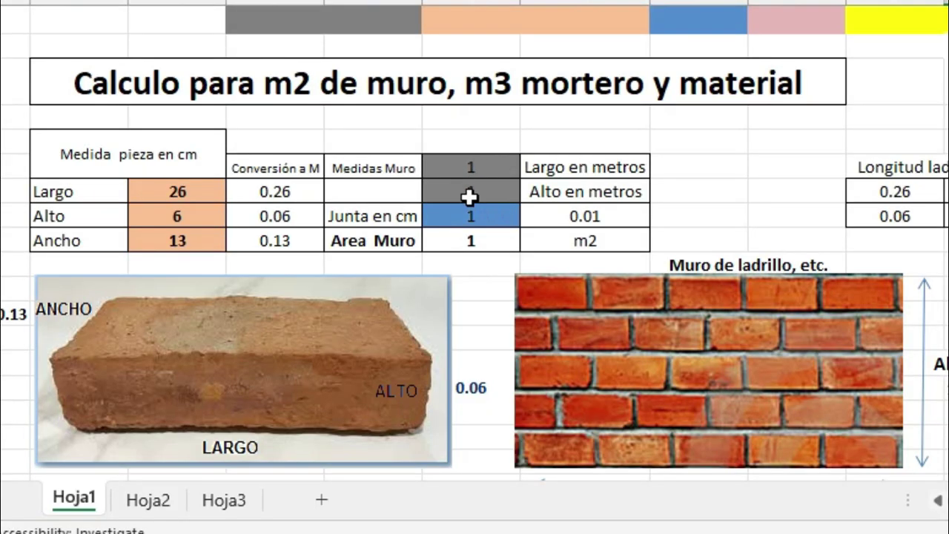
scroll(681, 297, "down", 2)
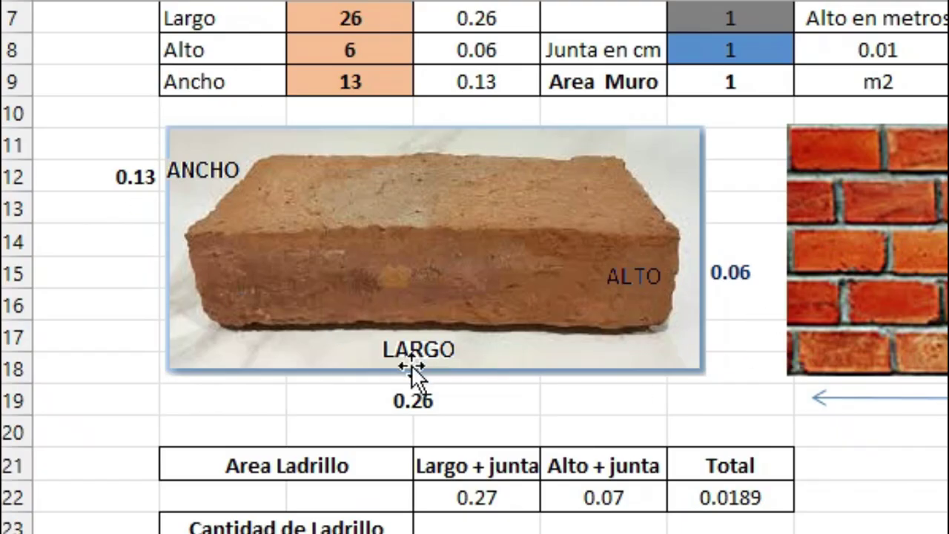
scroll(181, 343, "down", 2)
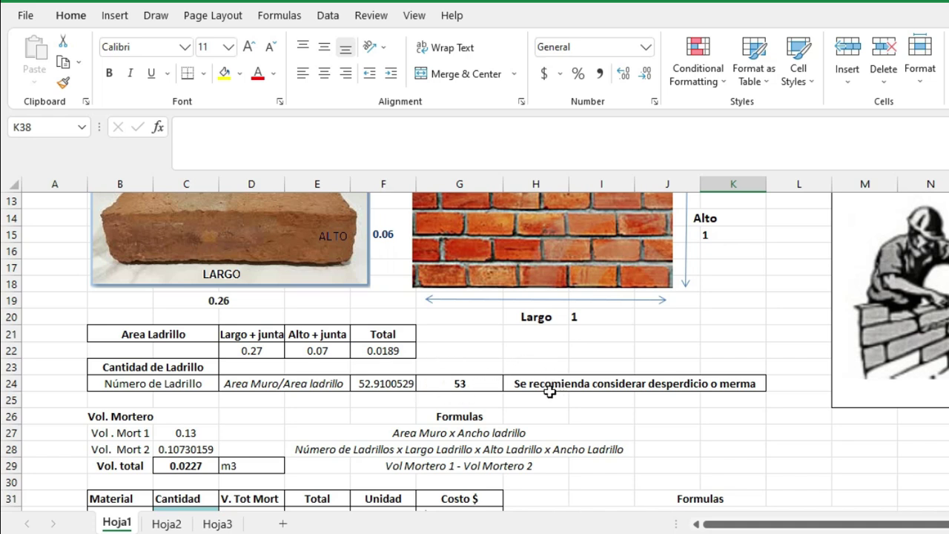
left_click(590, 369)
type("=")
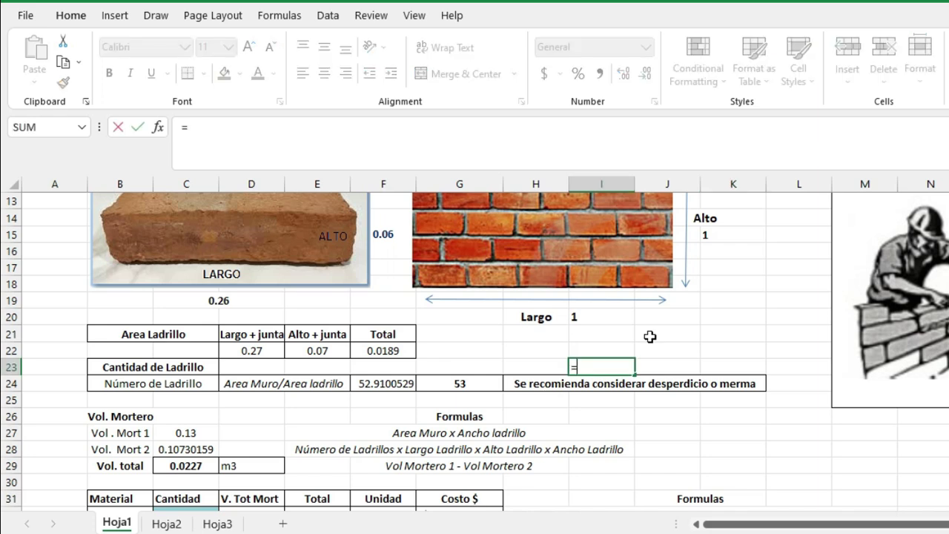
left_click(456, 384)
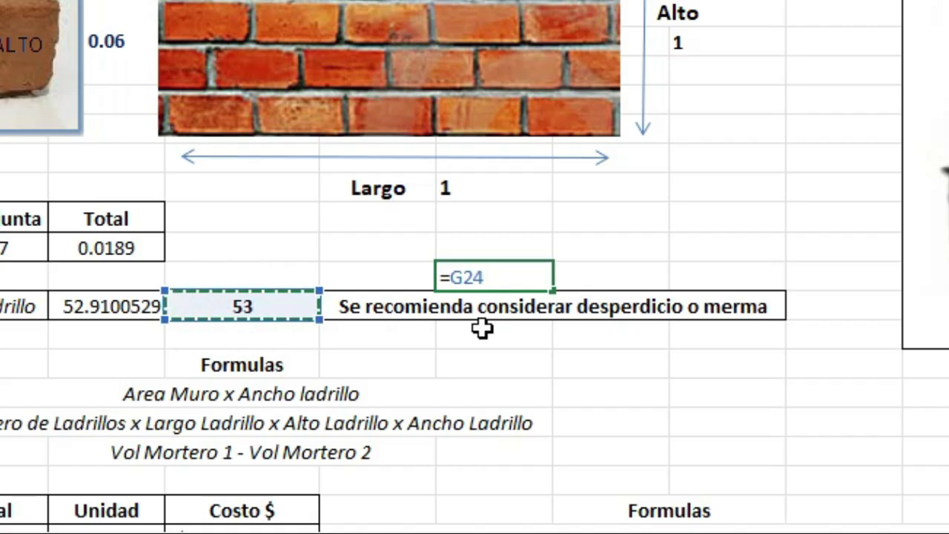
type("*")
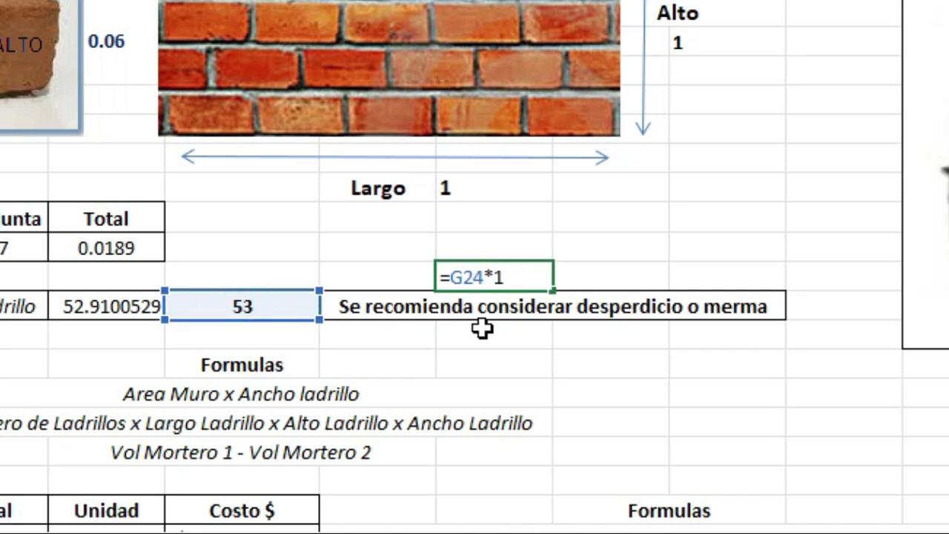
key("Return")
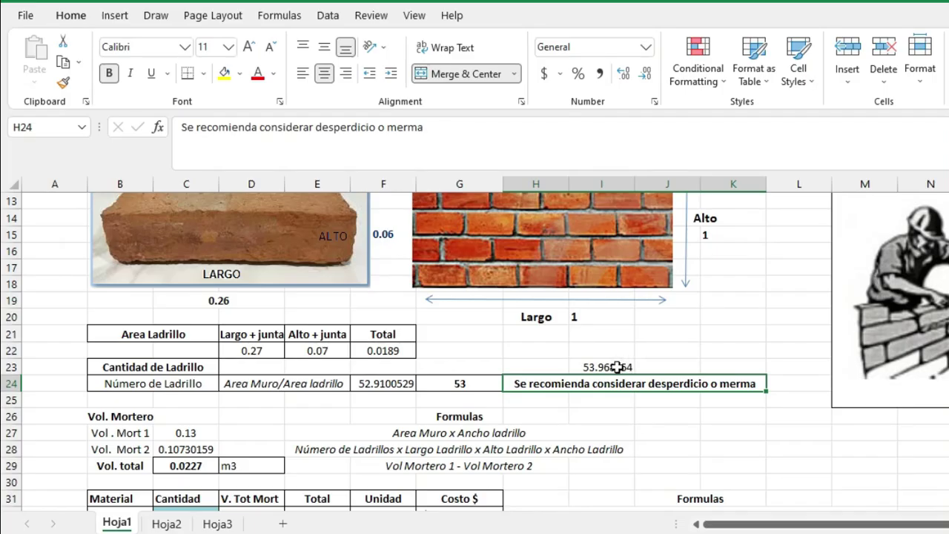
- Overwrite I23 with the rounded-up brick count of 54
left_click(623, 365)
key("Delete")
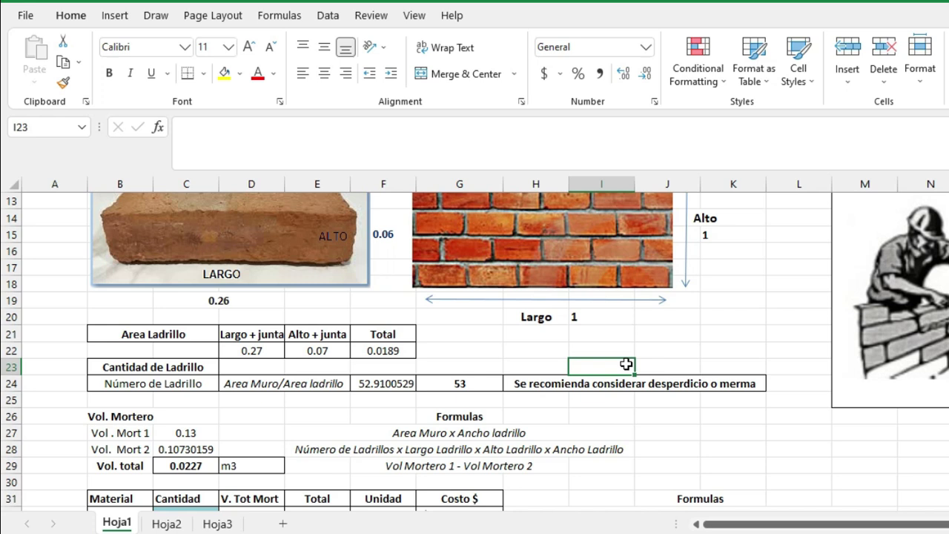
type("54")
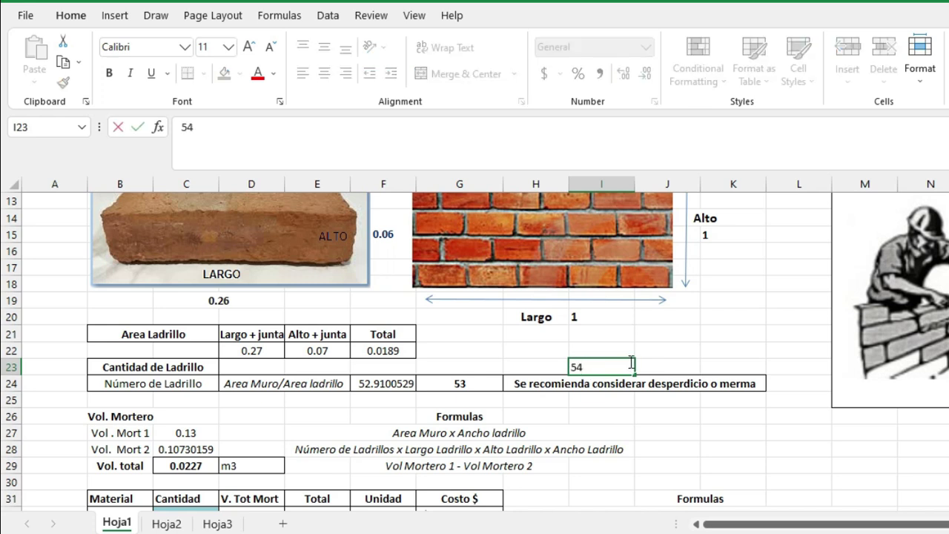
key("ctrl+Return")
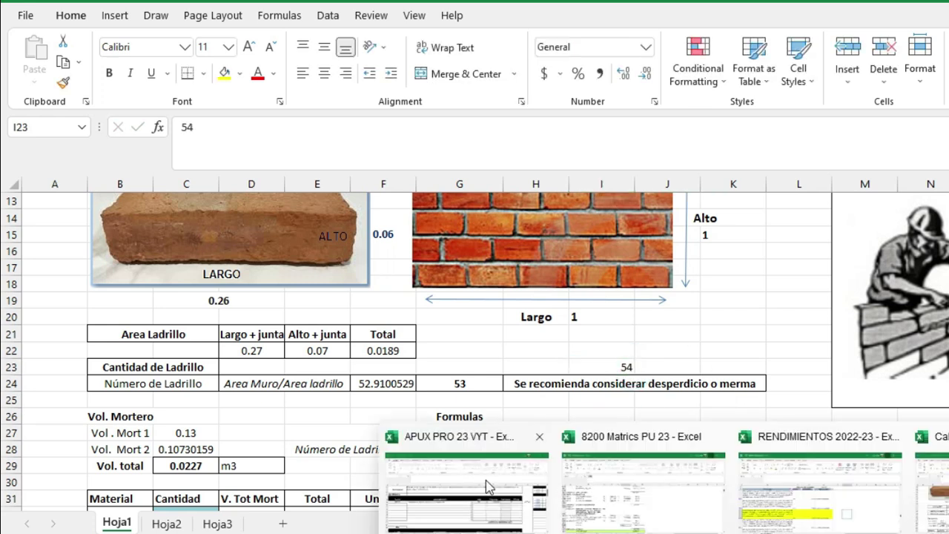
left_click(485, 480)
- Set the brick quantity in E15 to =54/1000 thousand bricks
left_click(813, 303)
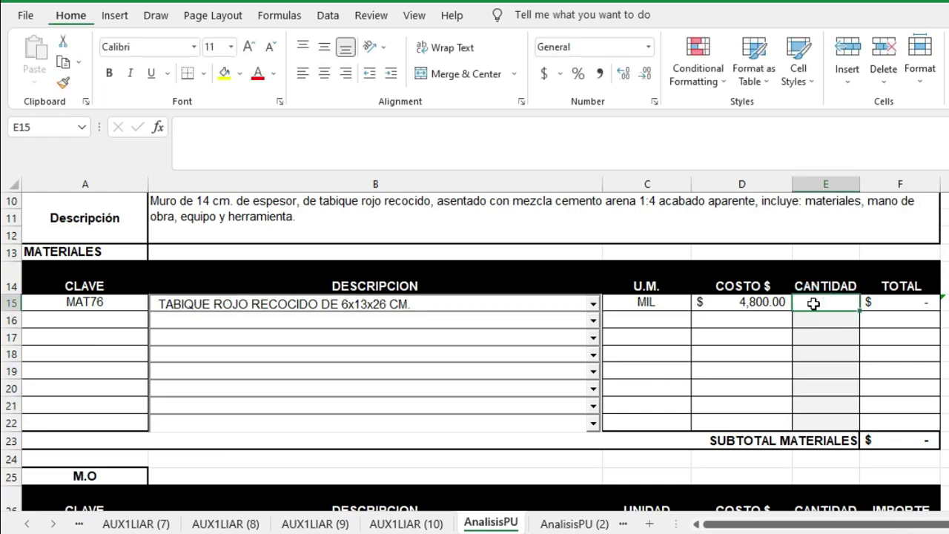
type("5")
type("4")
key("Return")
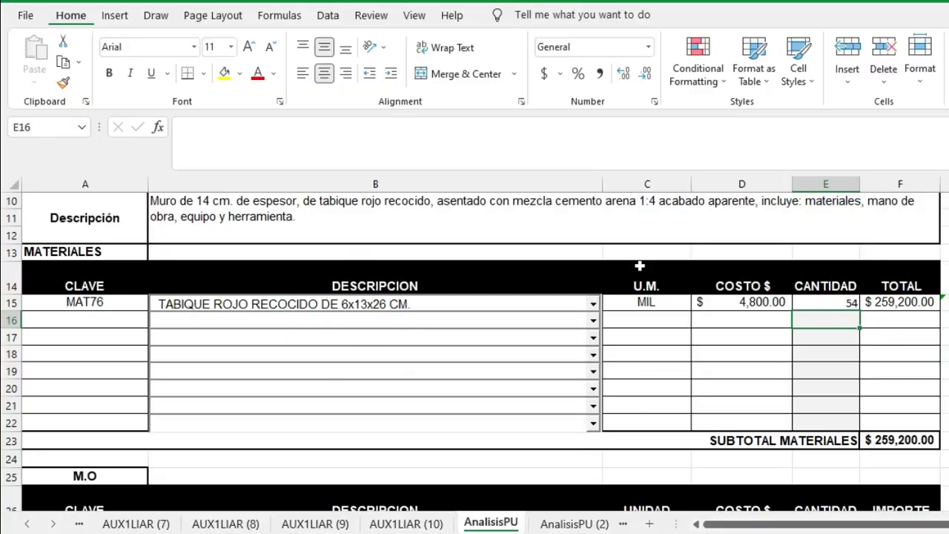
left_click(826, 301)
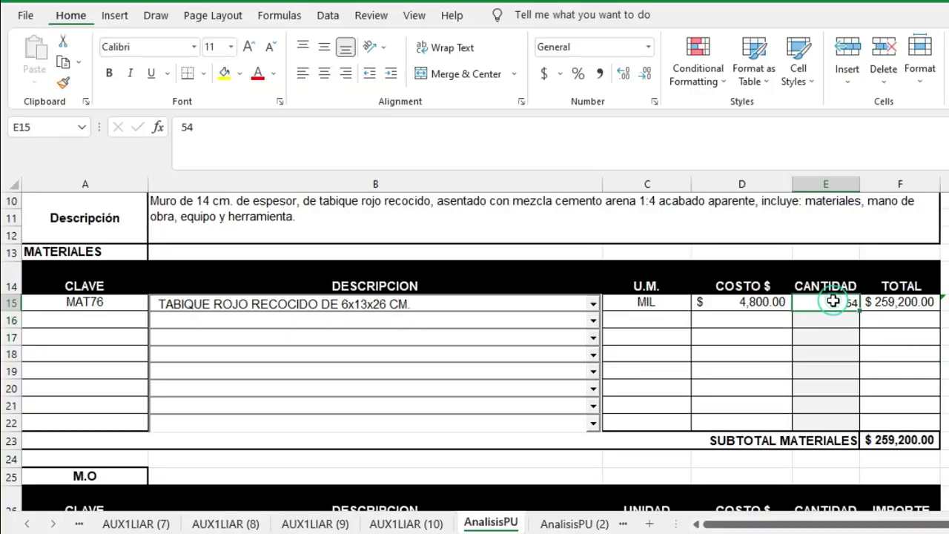
left_click(492, 150)
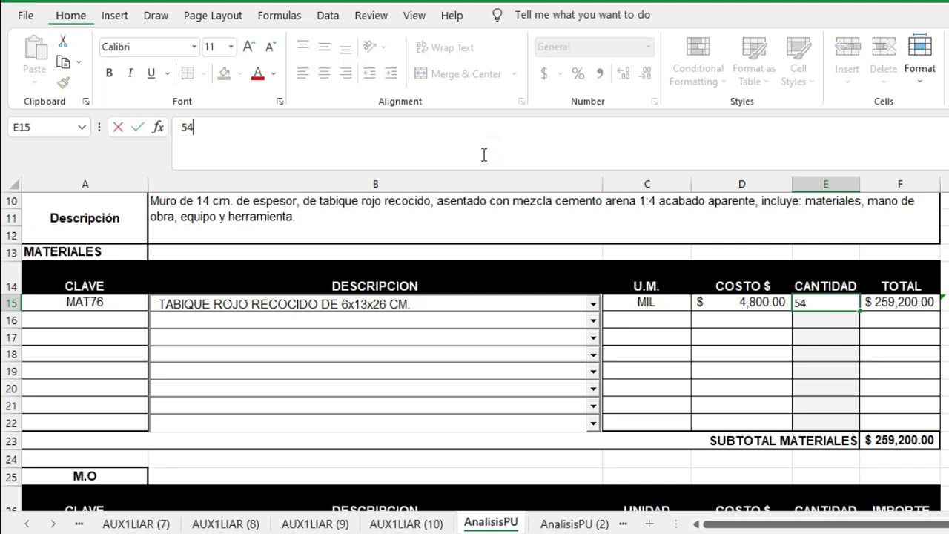
type("=")
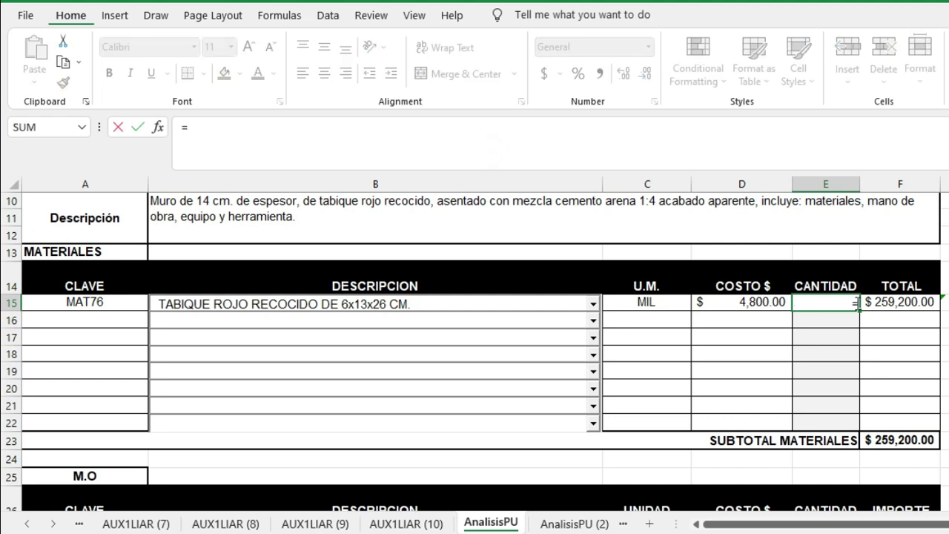
type("54/1000")
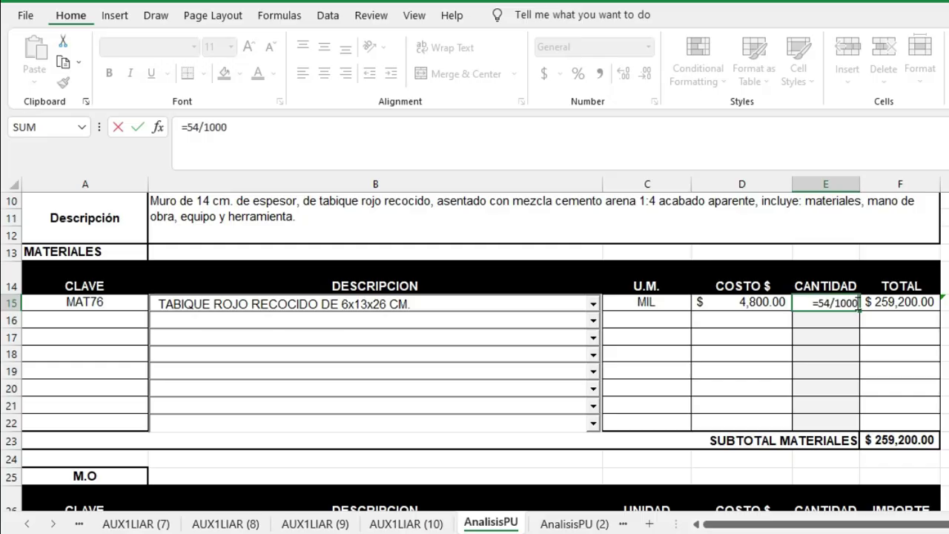
key("Return")
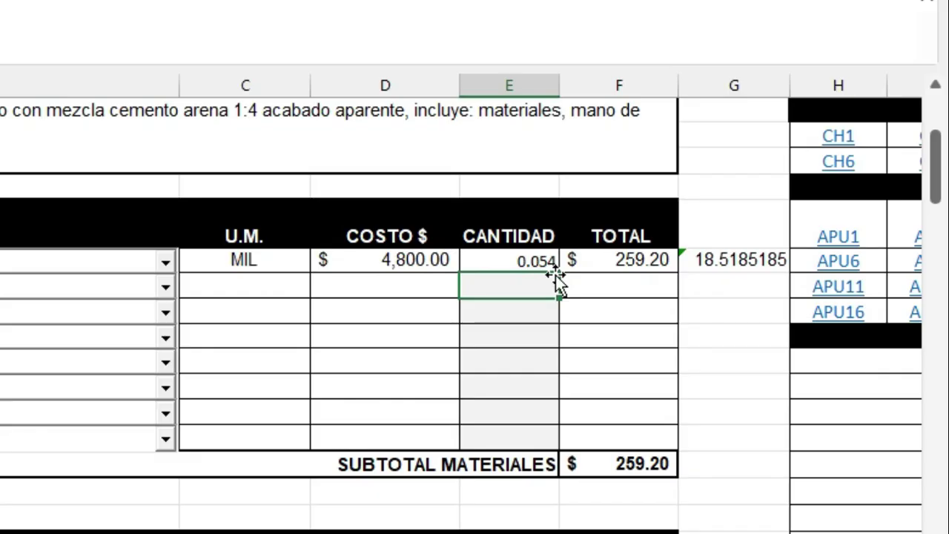
- Inspect the side value 18.5185185 and the TOTAL column's formula
left_click(732, 260)
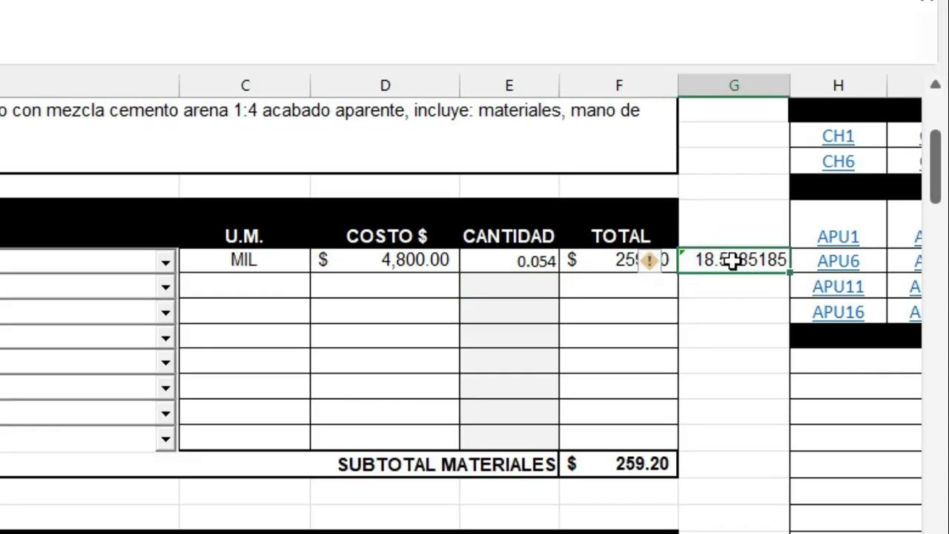
left_click(667, 337)
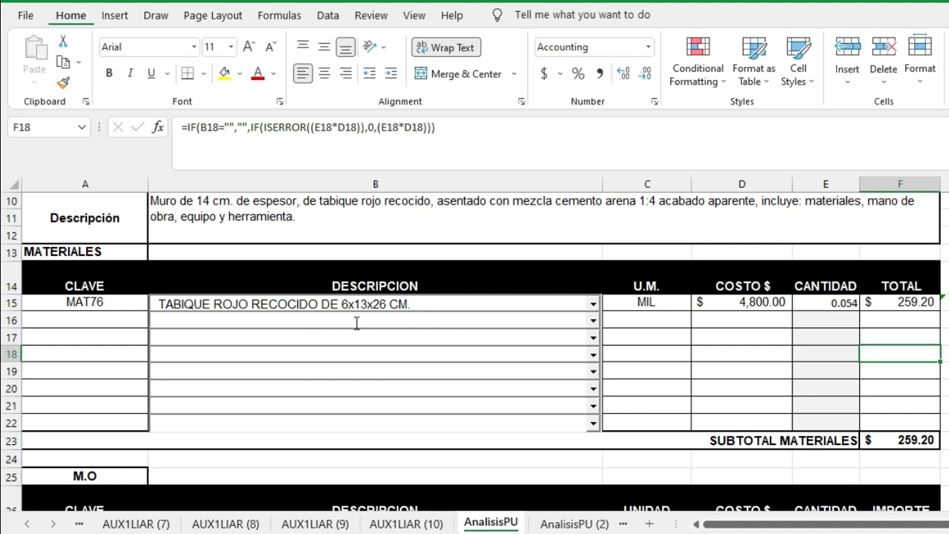
key("Up")
key("Up")
key("Up")
key("Left")
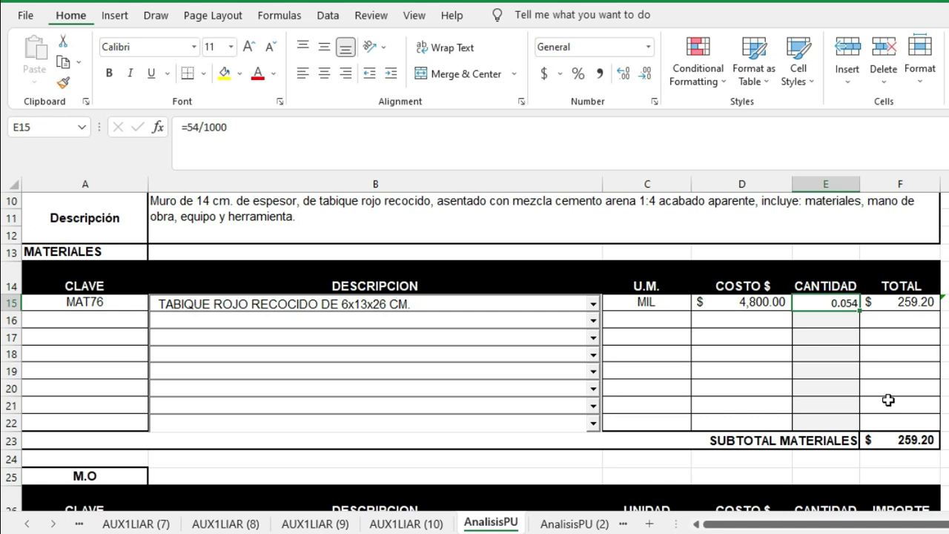
- Replace E15 with =1/(0.27*0.07)*1.02/1000, the bricks per m² in thousands
key("Delete")
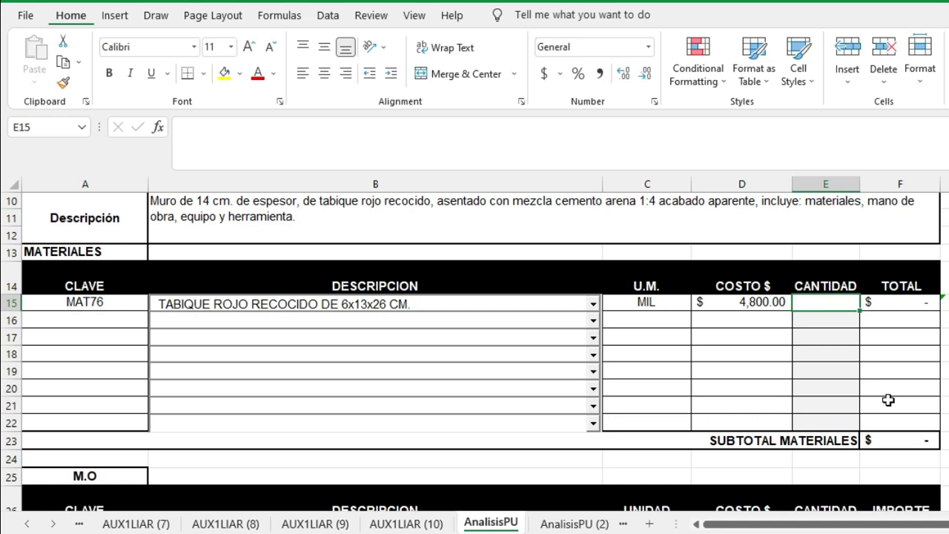
type("=1/")
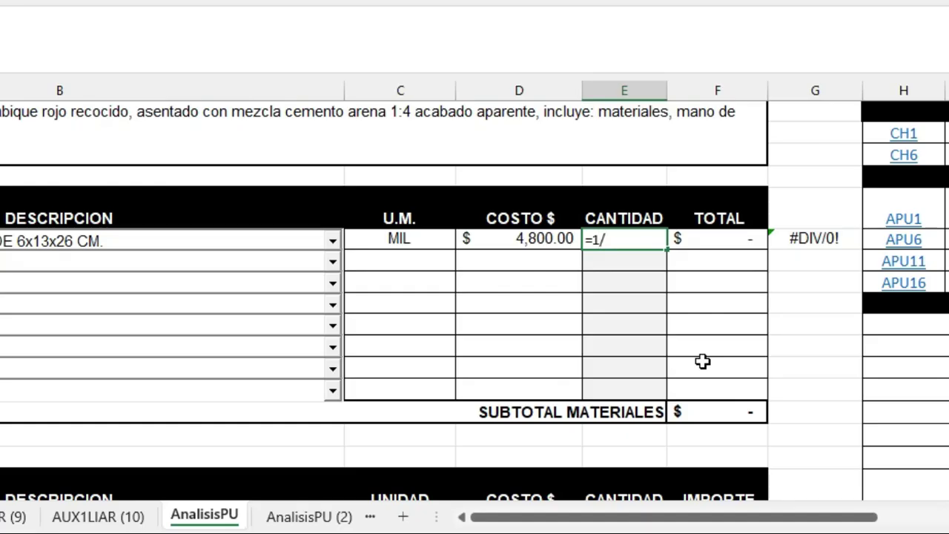
type("(0.27")
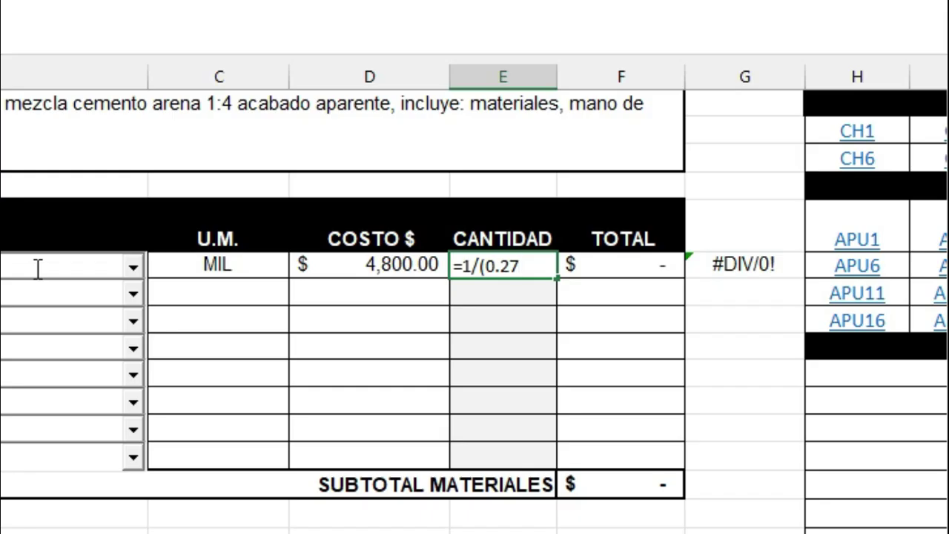
type("*0")
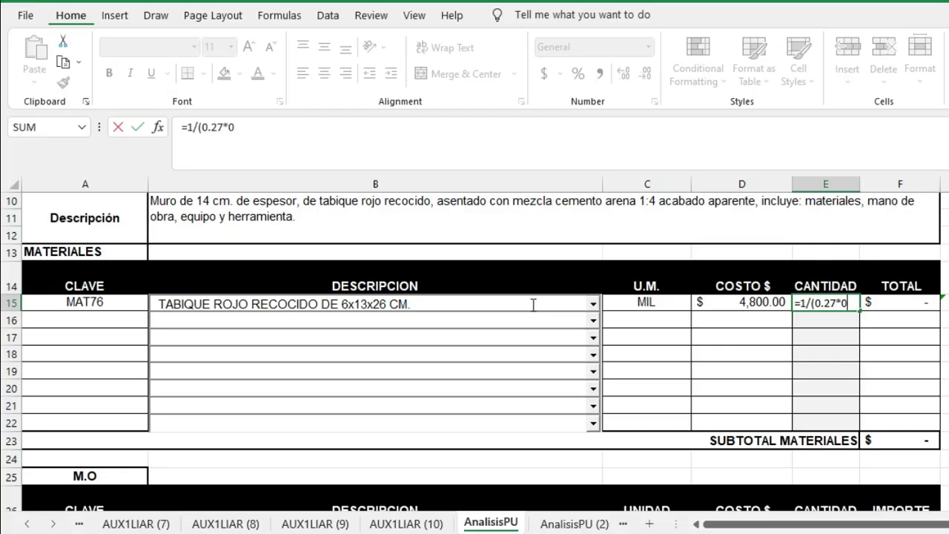
type(".07")
type(")*1.")
type("02")
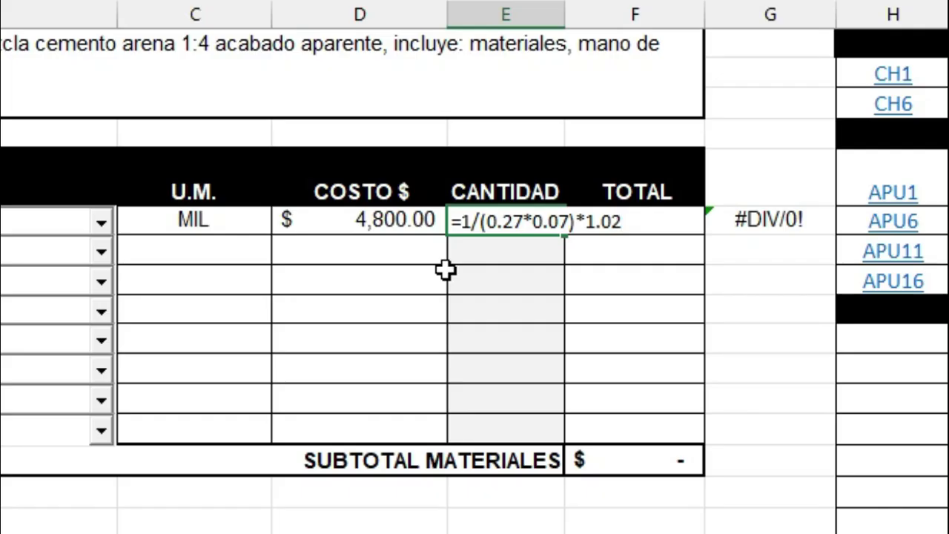
type("/1")
type("000")
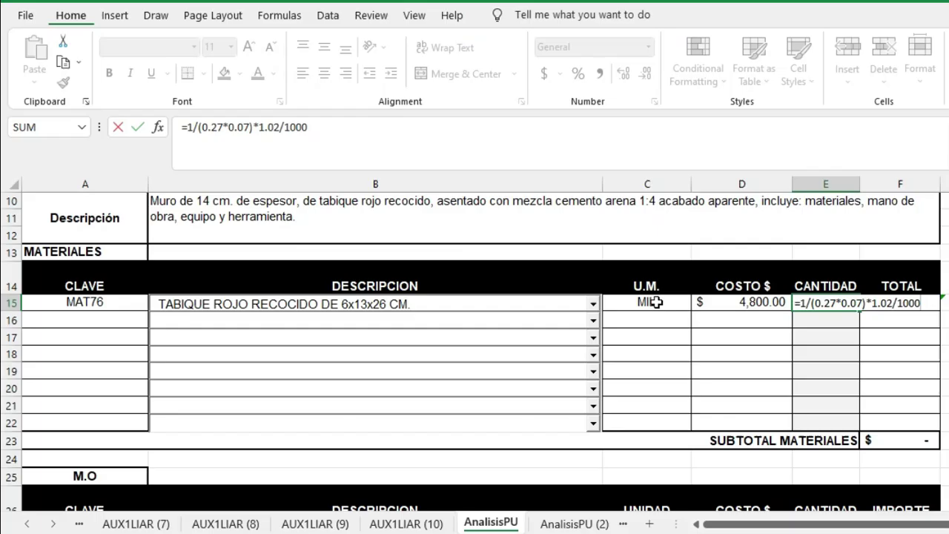
key("Return")
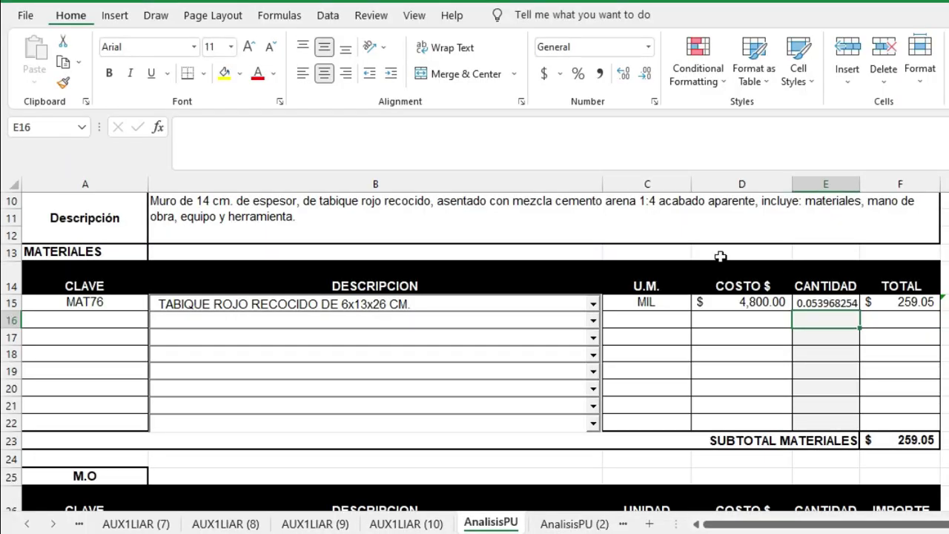
scroll(694, 308, "up", 1)
scroll(692, 317, "down", 2)
scroll(693, 317, "down", 2)
scroll(675, 318, "down", 1)
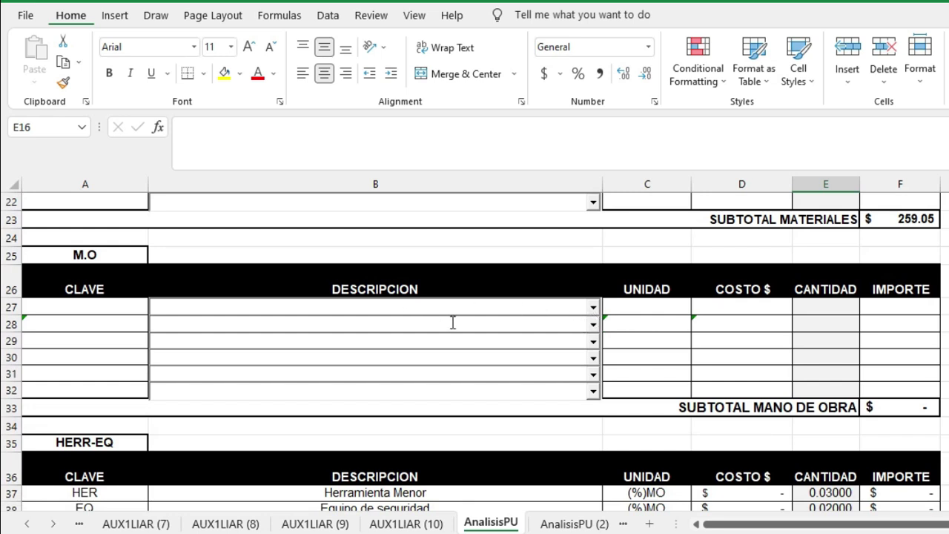
left_click(26, 524)
left_click(26, 524)
left_click(24, 525)
left_click(25, 525)
left_click(24, 525)
left_click(24, 525)
left_click(24, 526)
left_click(25, 525)
left_click(24, 525)
left_click(195, 522)
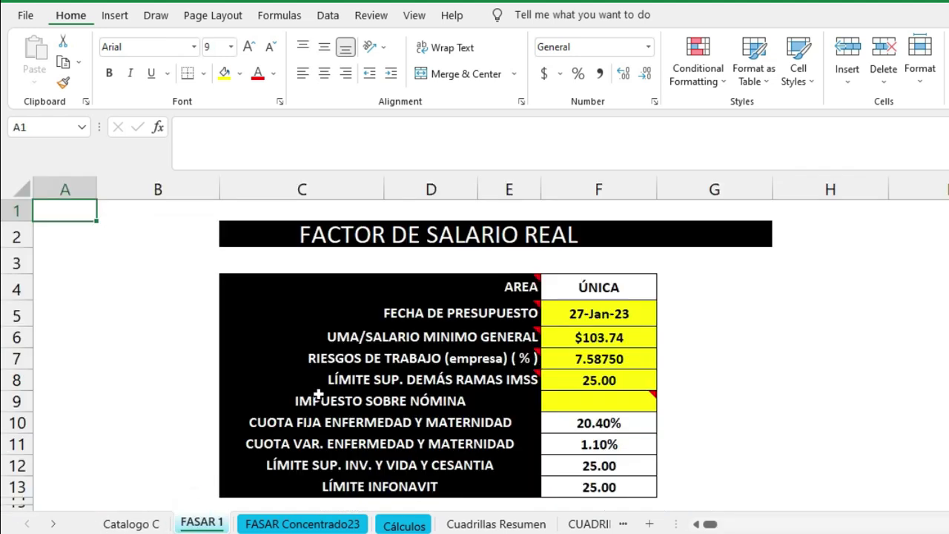
scroll(557, 323, "down", 1)
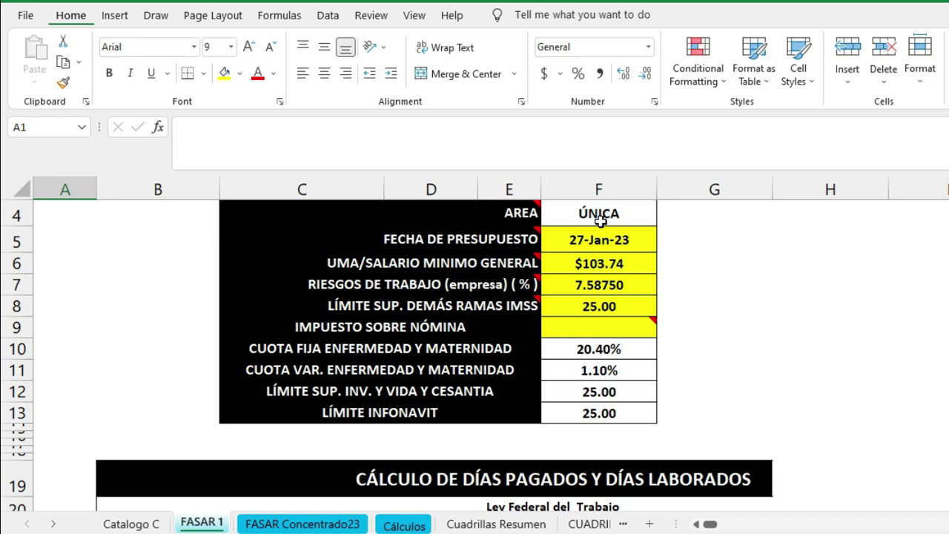
scroll(605, 227, "down", 1)
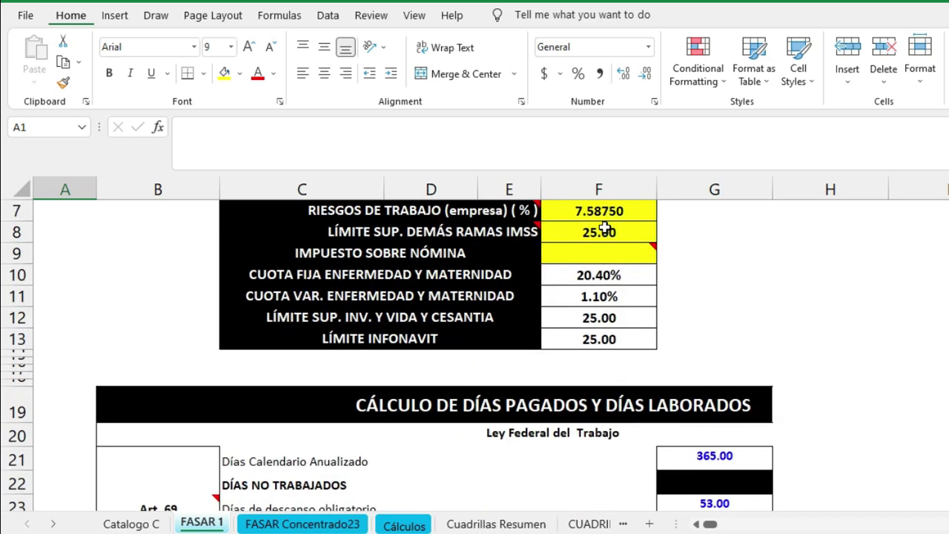
scroll(605, 227, "down", 2)
scroll(604, 229, "down", 3)
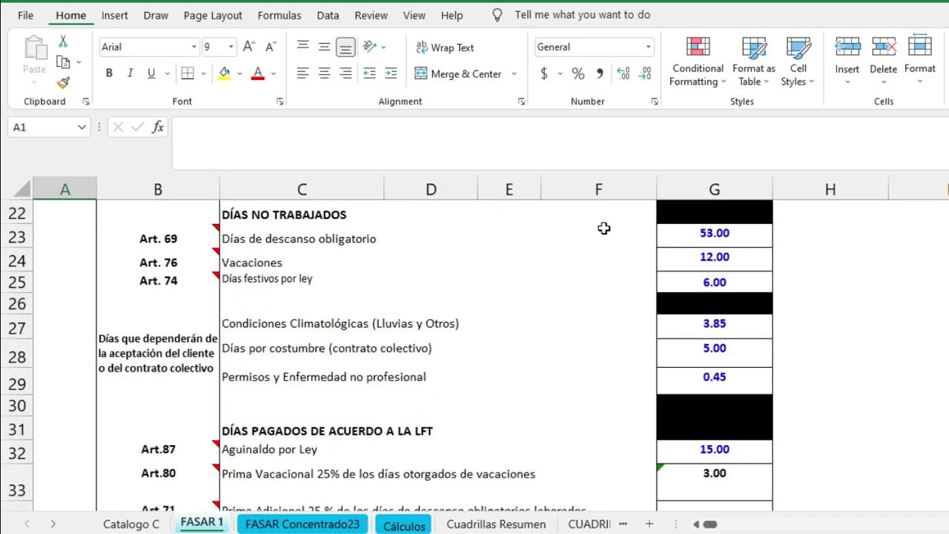
scroll(604, 229, "down", 1)
scroll(602, 232, "down", 2)
scroll(602, 231, "down", 2)
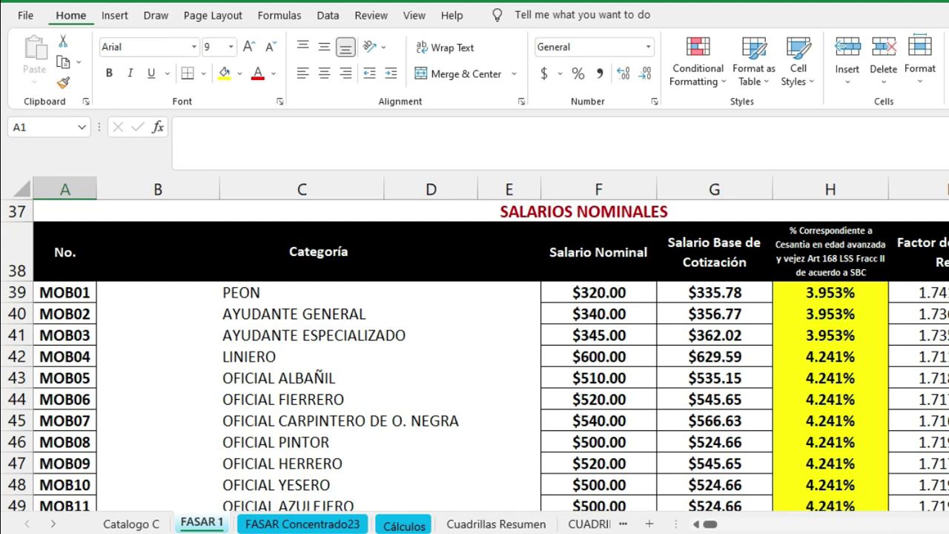
left_click_drag(708, 524, 697, 525)
- On the CUADRILLAS sheet, review crew C01's OFICIAL ALBAÑIL and AYUDANTE GENERAL members
left_click(589, 524)
scroll(434, 443, "up", 1)
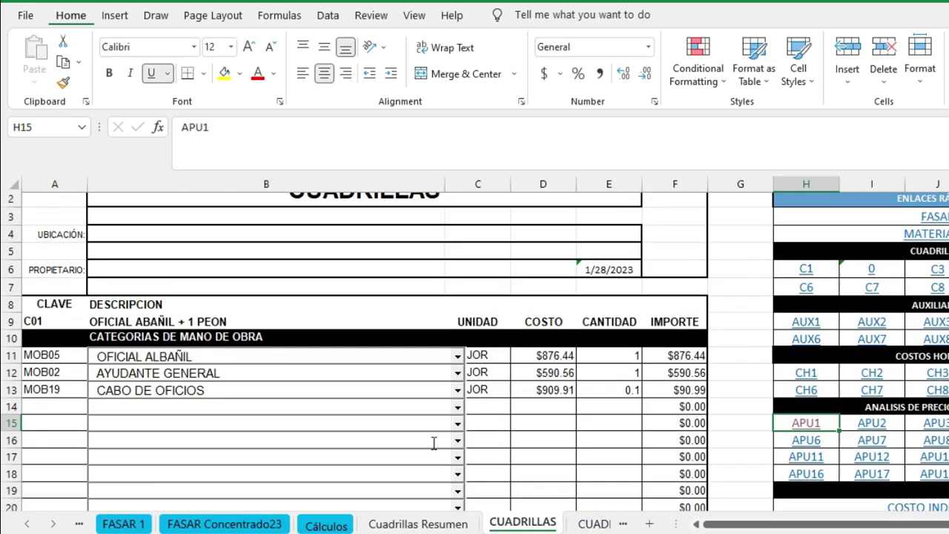
scroll(434, 443, "down", 1)
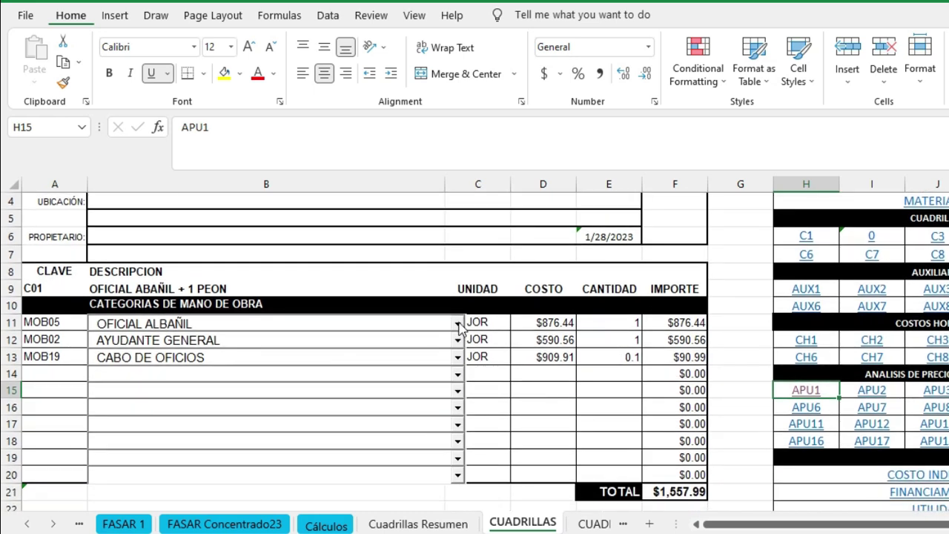
left_click(459, 324)
left_click(413, 341)
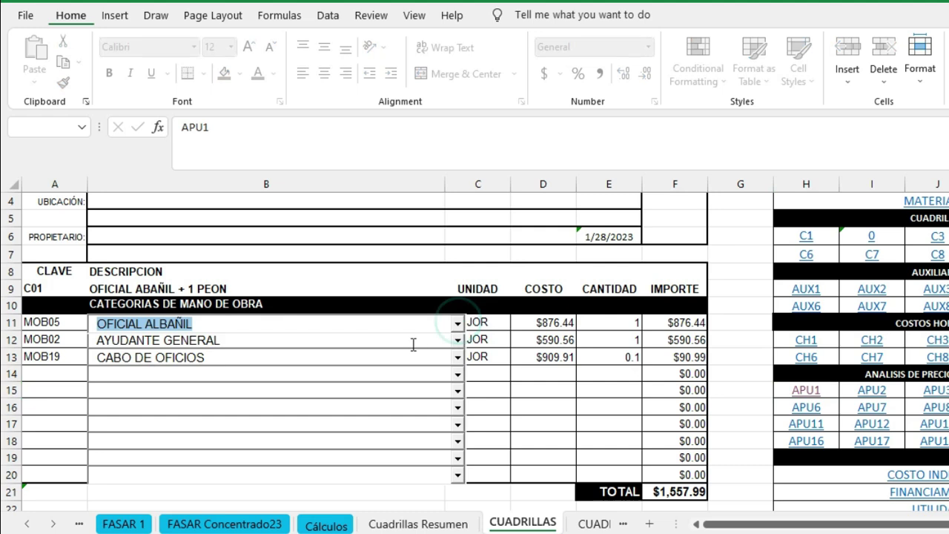
left_click(458, 340)
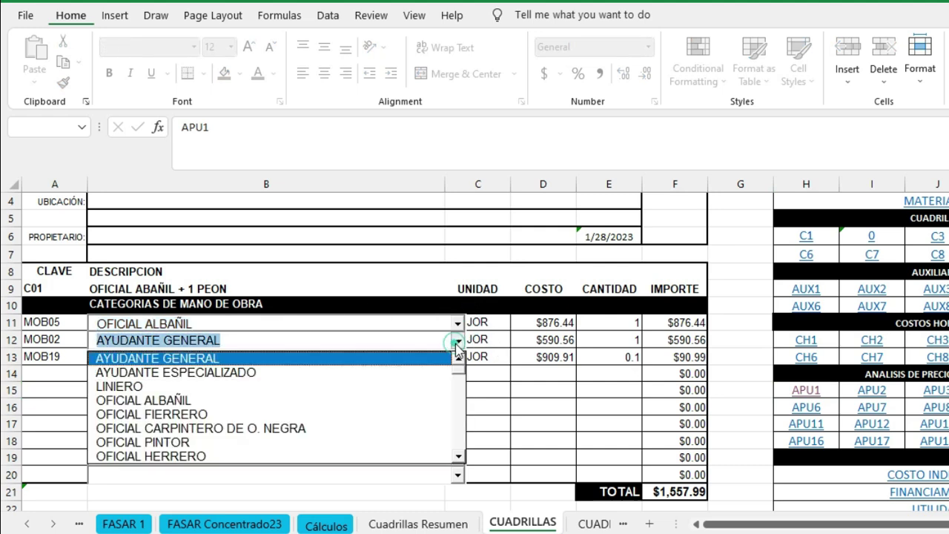
left_click(433, 352)
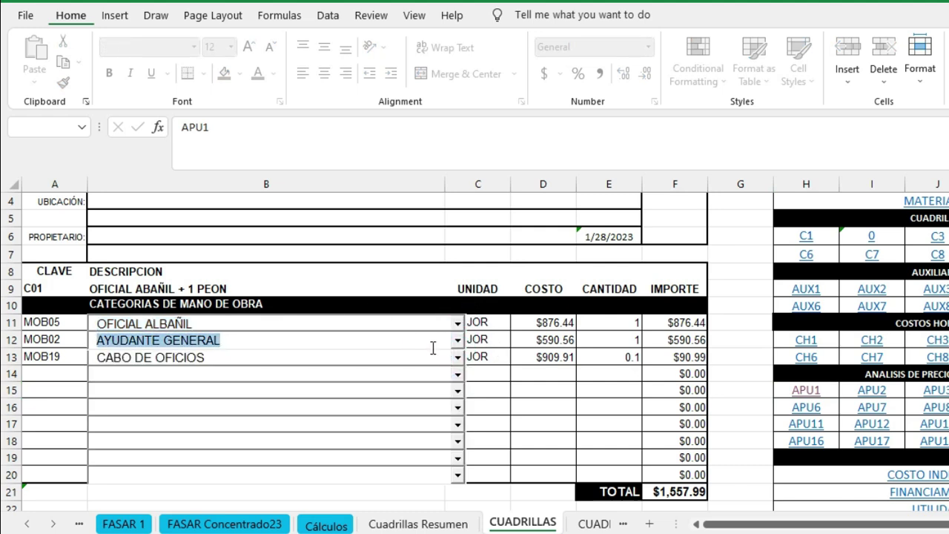
- Try PEON as the second crew member, then restore AYUDANTE GENERAL
type("PEON")
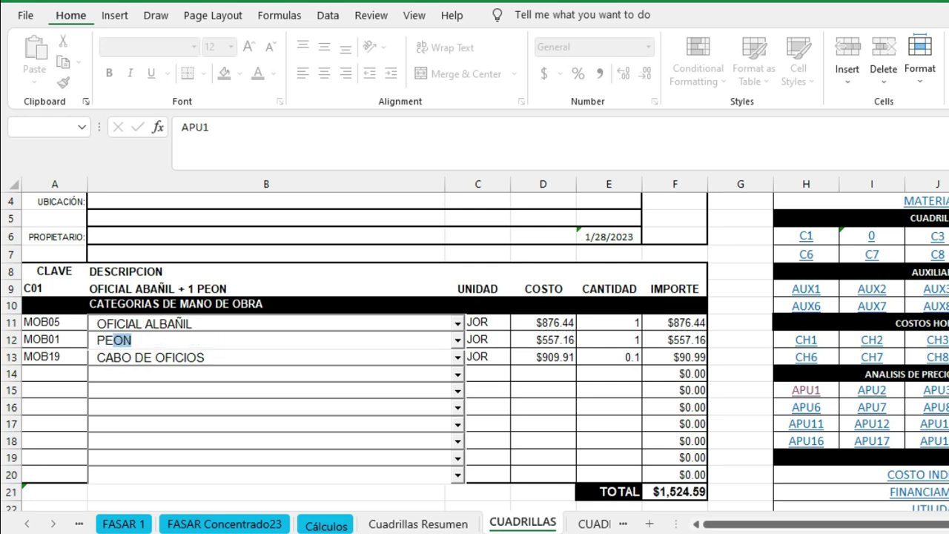
left_click(428, 423)
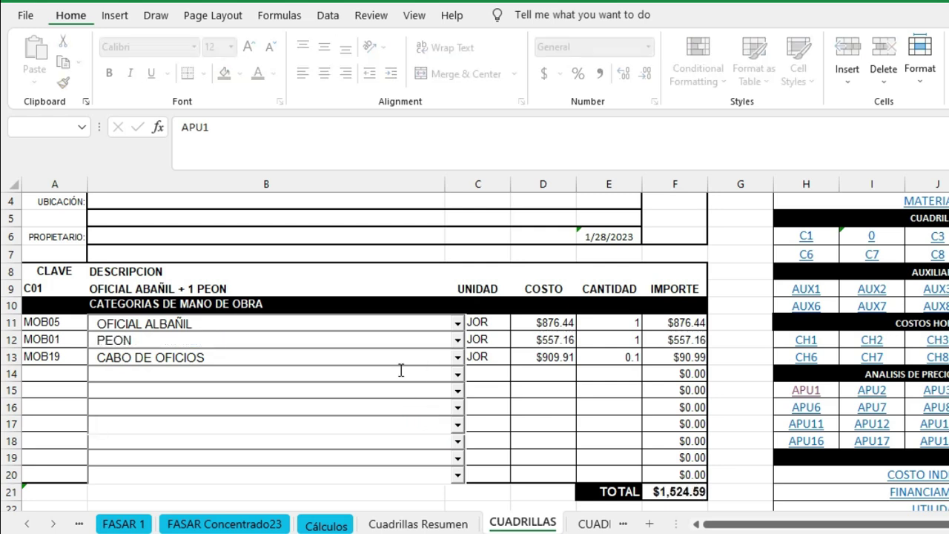
left_click(352, 340)
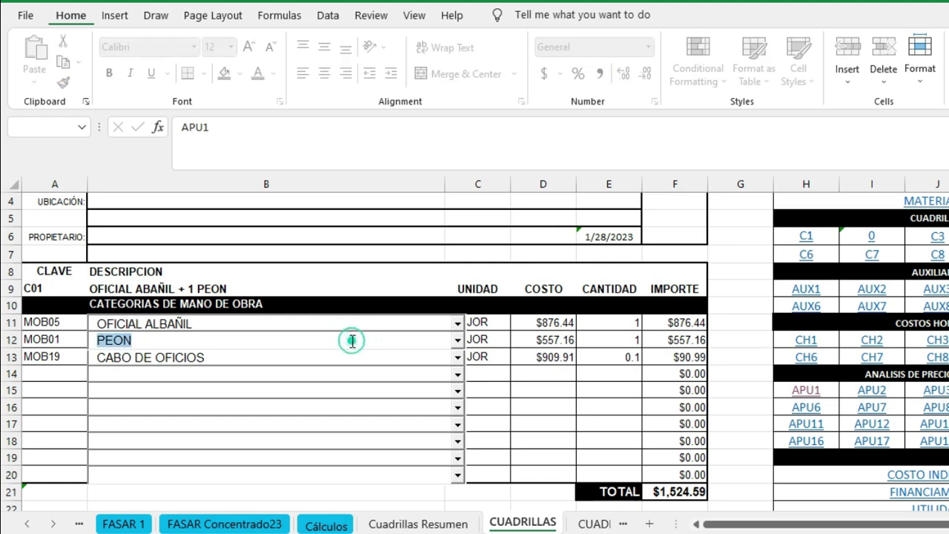
type("AYUDANTE GENERAL")
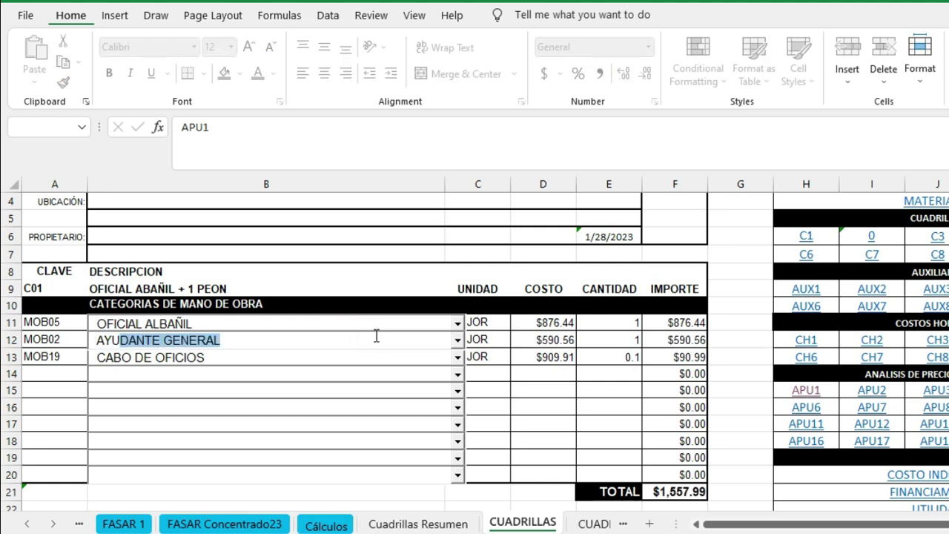
left_click(529, 387)
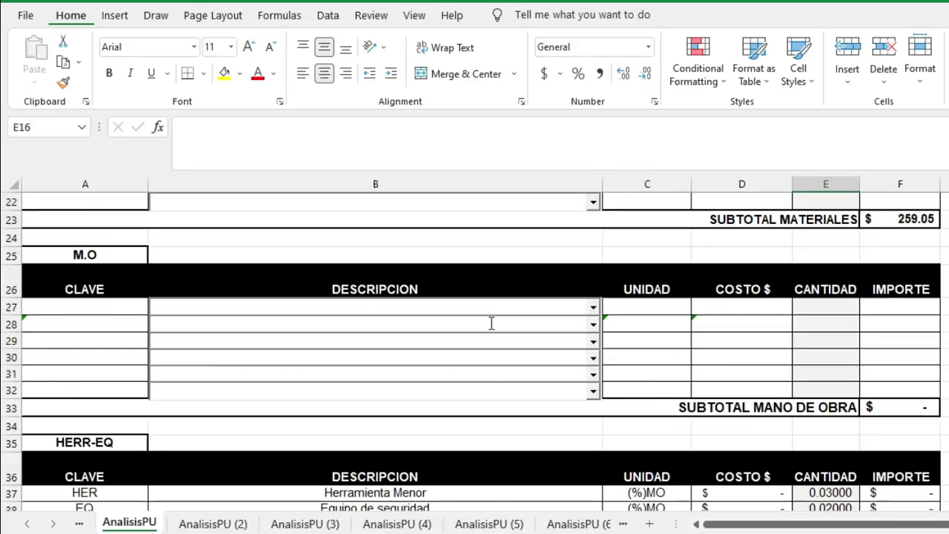
- Add crew OFICIAL ABAÑIL + 1 PEON to the labour row with quantity 1/12 JOR
left_click(593, 307)
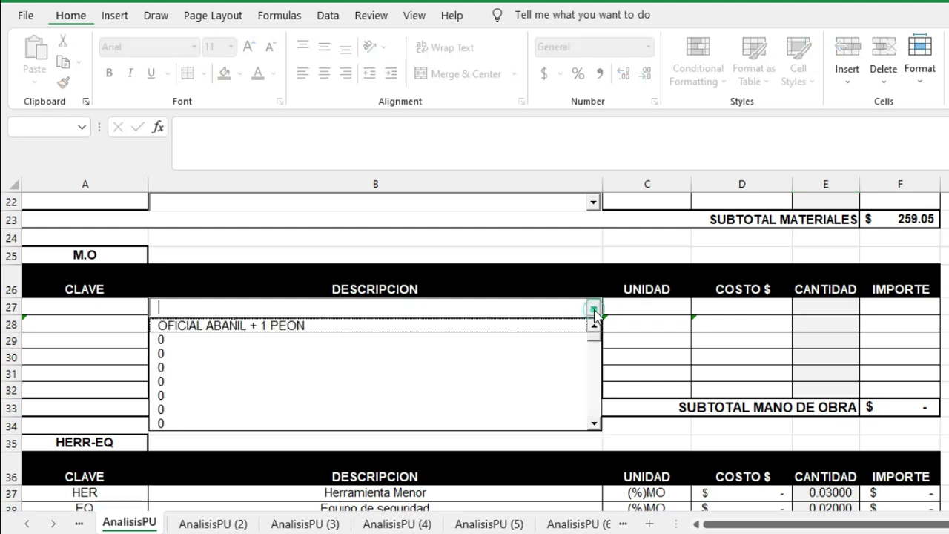
left_click(475, 326)
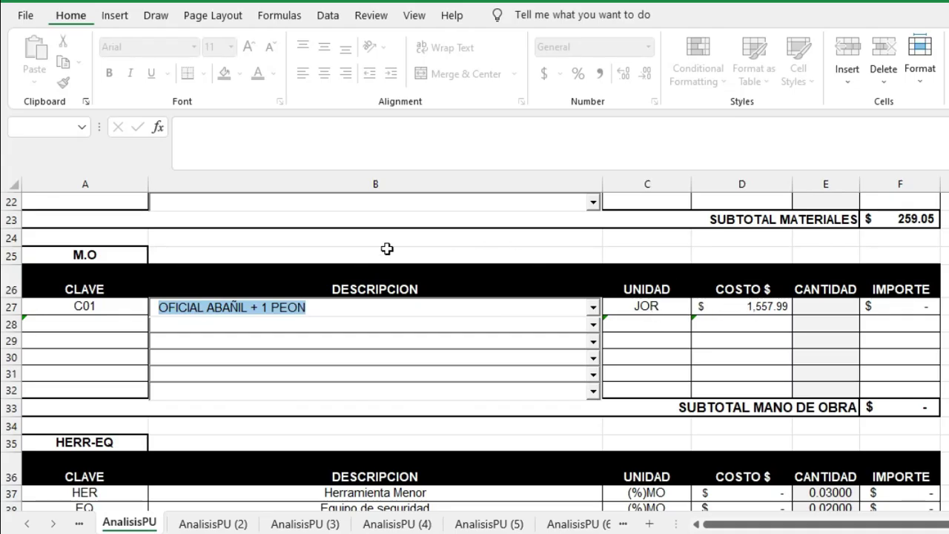
left_click(833, 313)
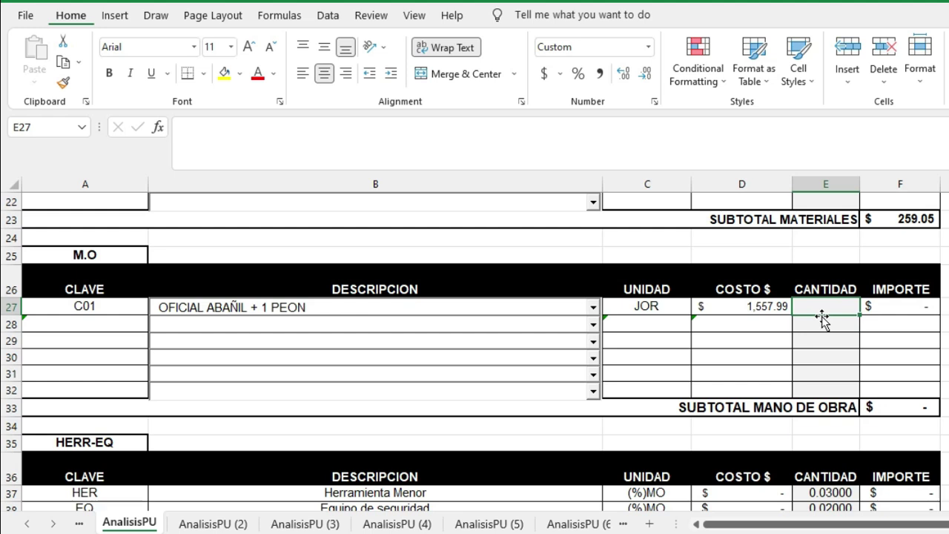
left_click(825, 312)
type("1")
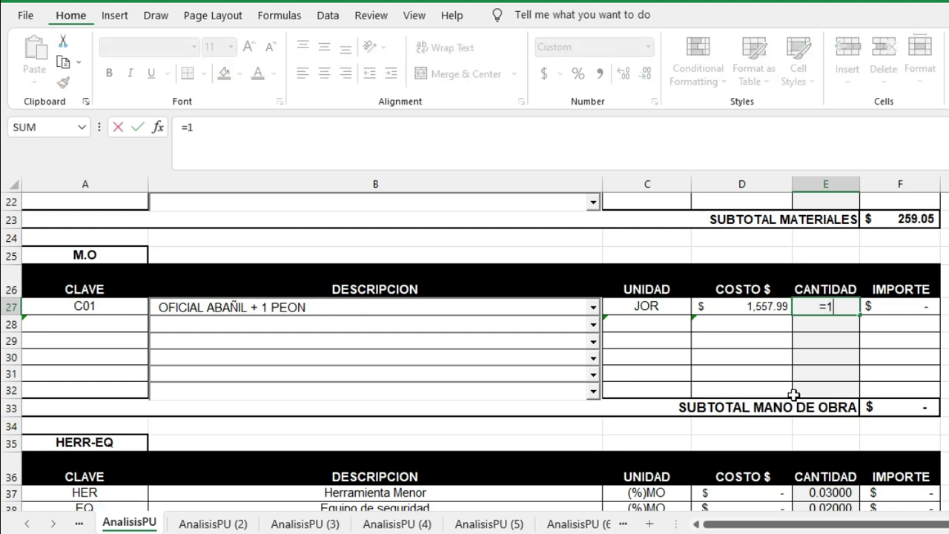
type("12")
key("Return")
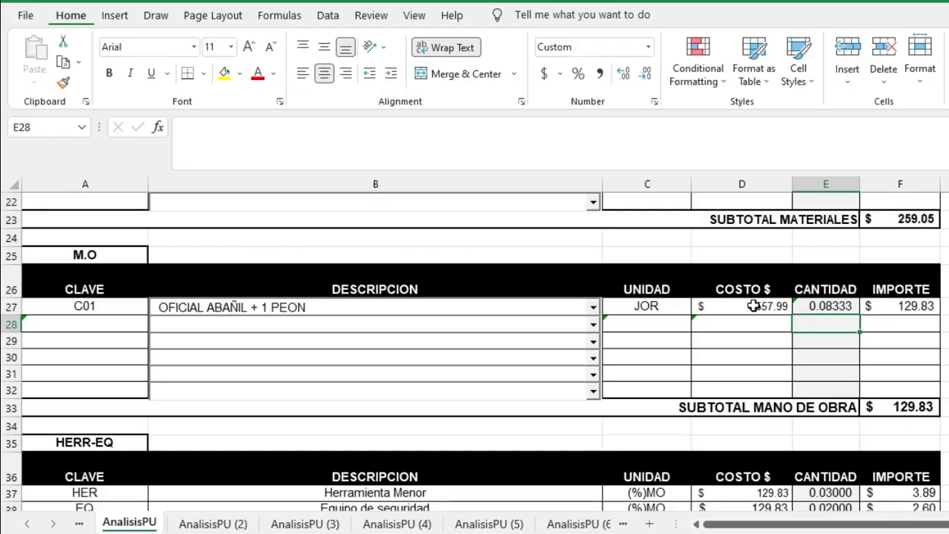
left_click(921, 308)
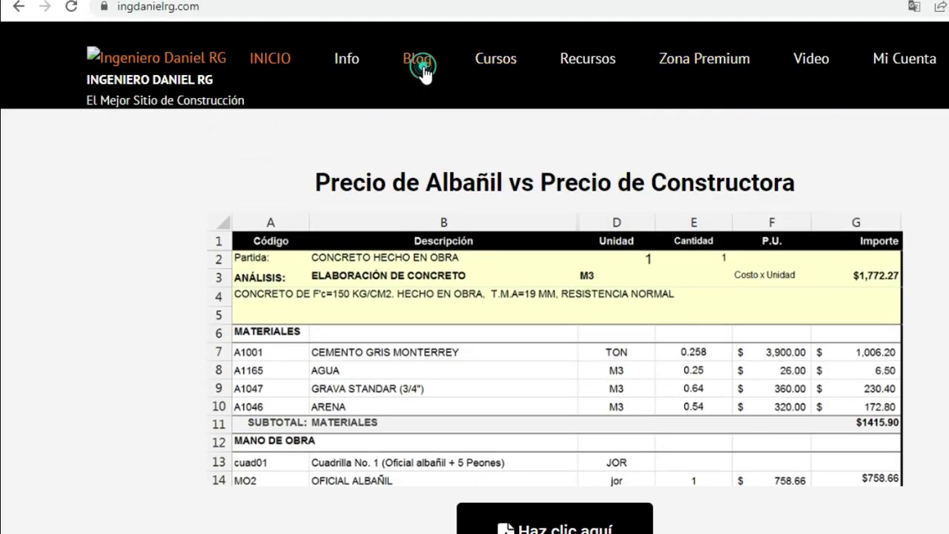
- Open the RENDIMIENTOS workbook and check the 14 cm wall row's yield values
left_click(420, 61)
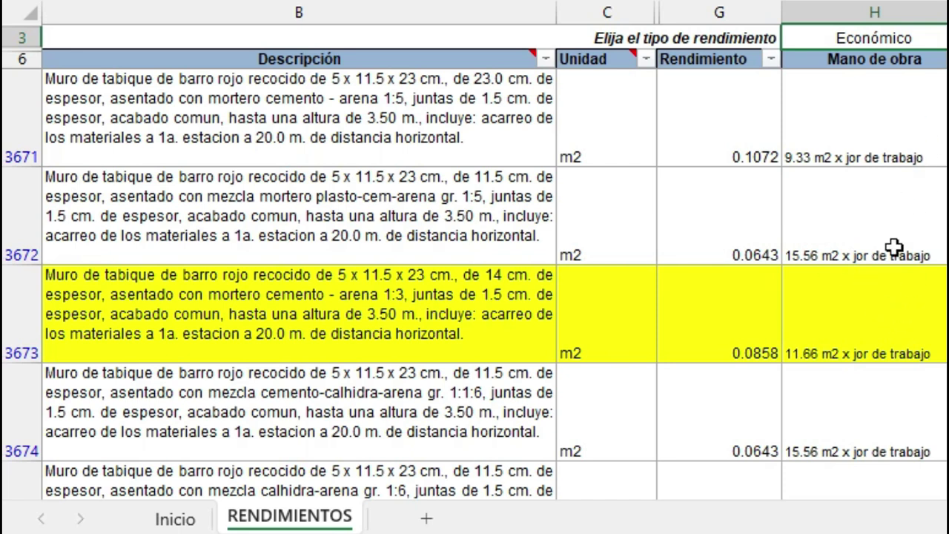
left_click(846, 355)
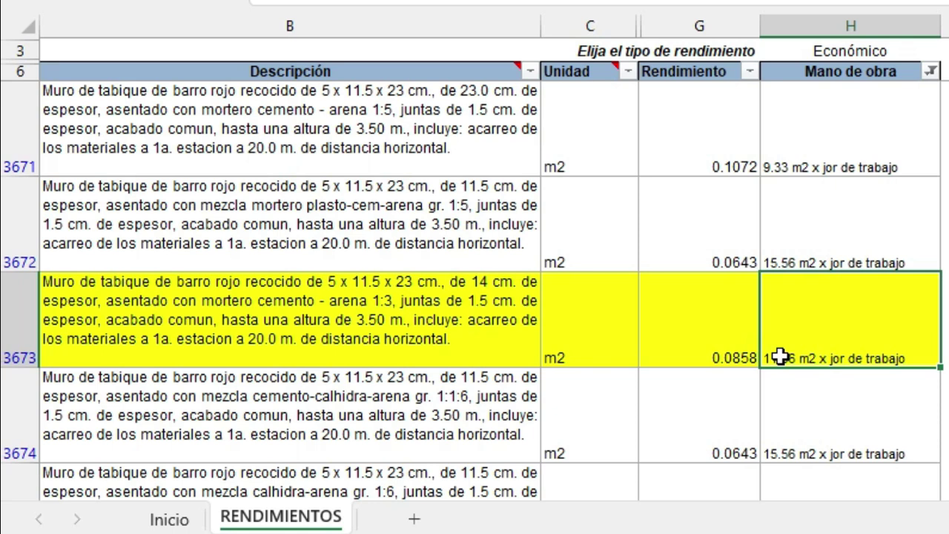
left_click(724, 373)
left_click(724, 349)
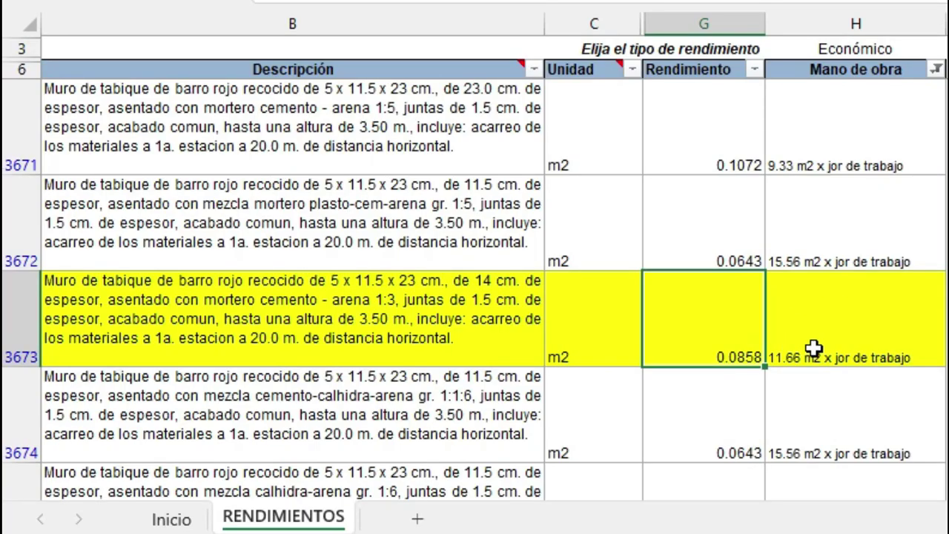
- Change the H3 yield type from Económico to Normal, then to Caro
left_click(925, 48)
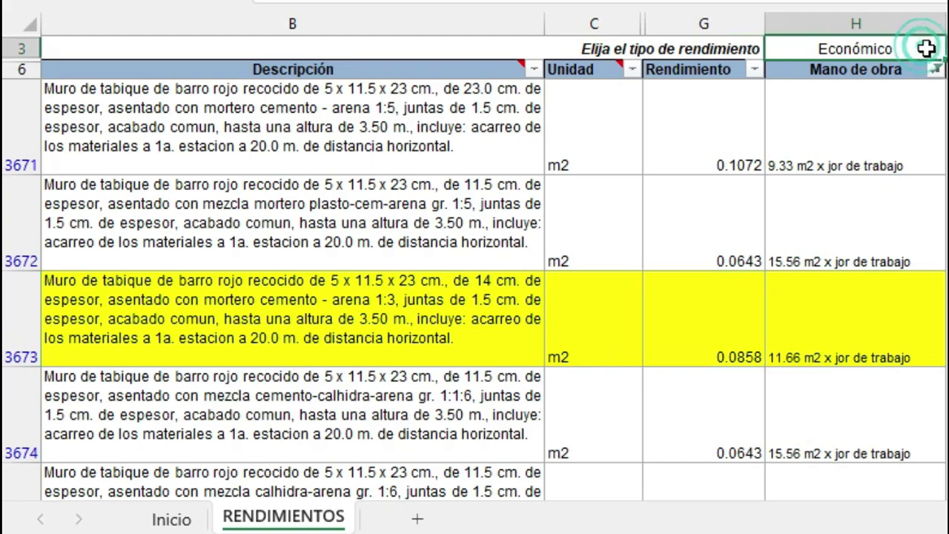
left_click(948, 48)
left_click(795, 81)
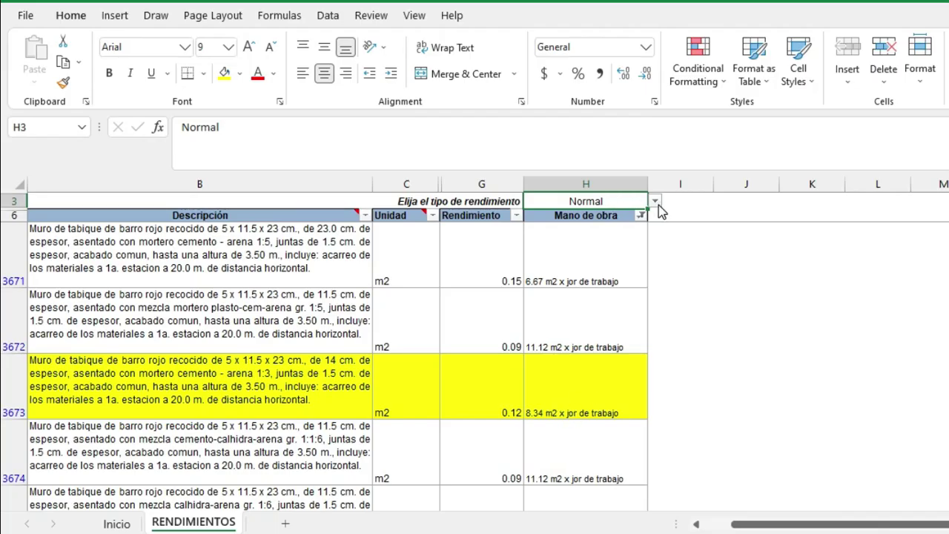
left_click(655, 201)
left_click(625, 236)
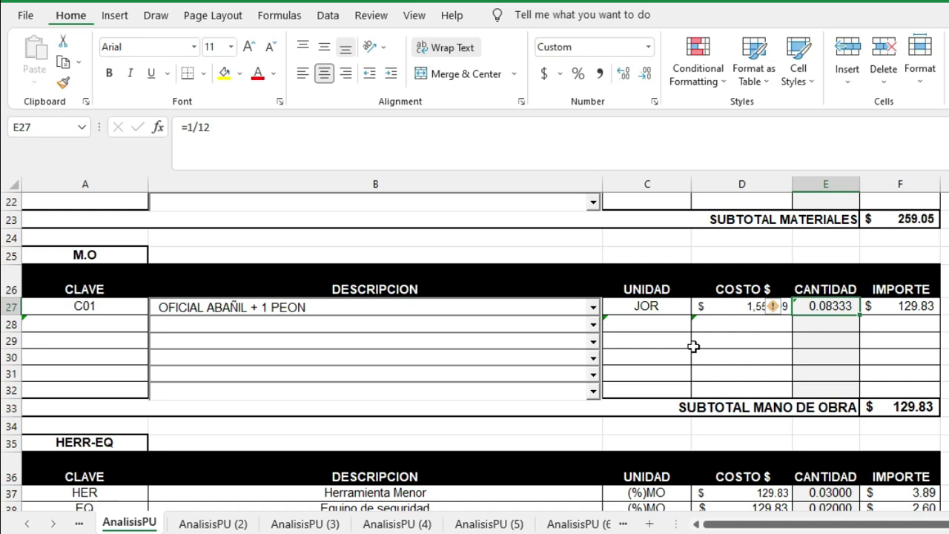
- Scroll down the AnalisisPU sheet below the labour and tools sections
scroll(693, 347, "down", 1)
scroll(693, 347, "down", 2)
scroll(693, 346, "down", 1)
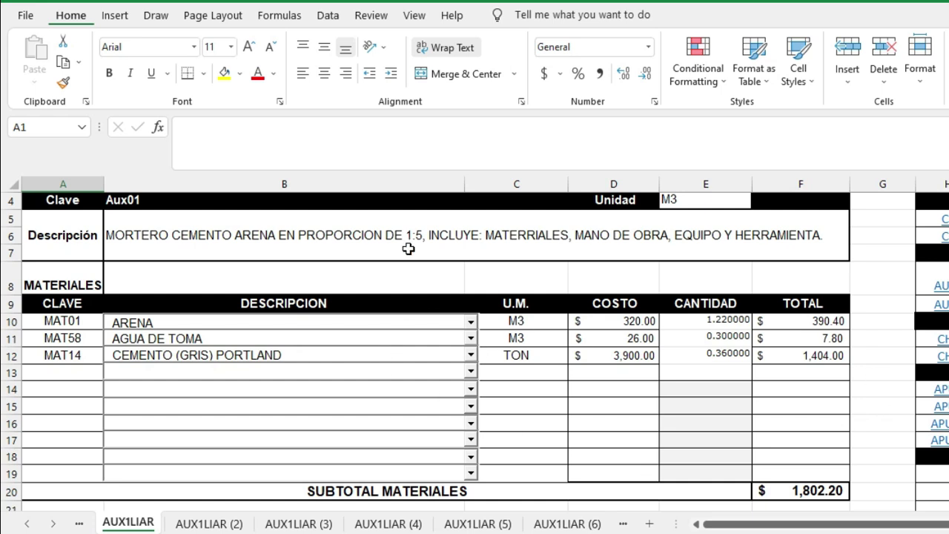
- Set the B11 water material on AUX1LIAR to AGUA DE TOMA
left_click(311, 342)
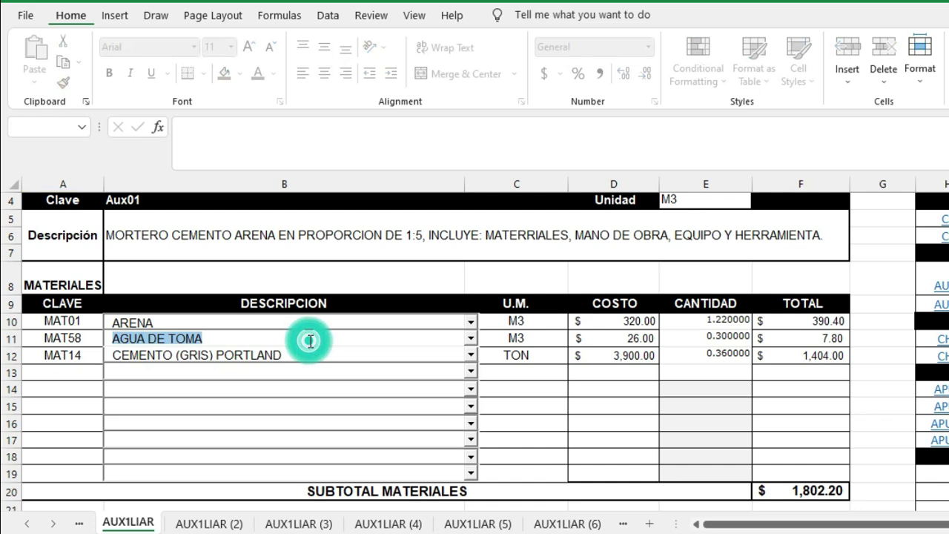
key("BackSpace")
type("AG")
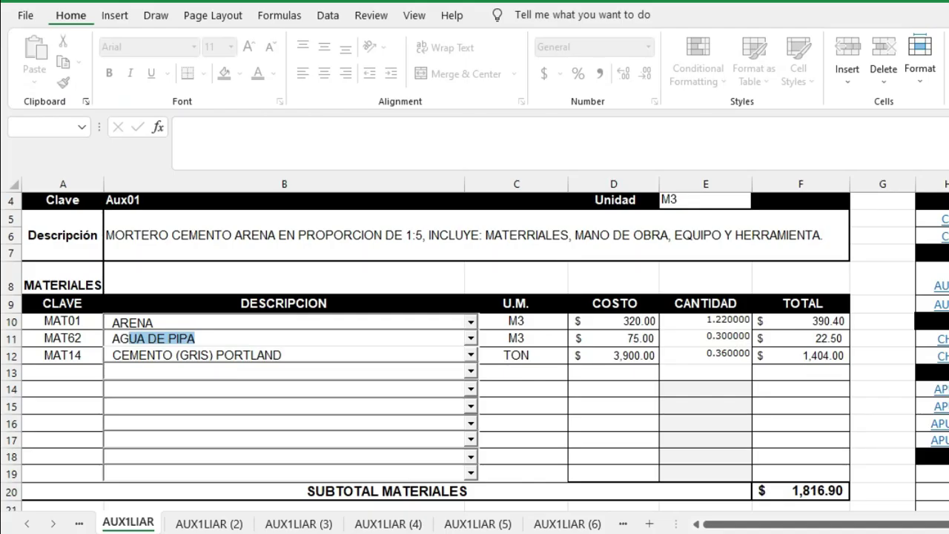
key("Return")
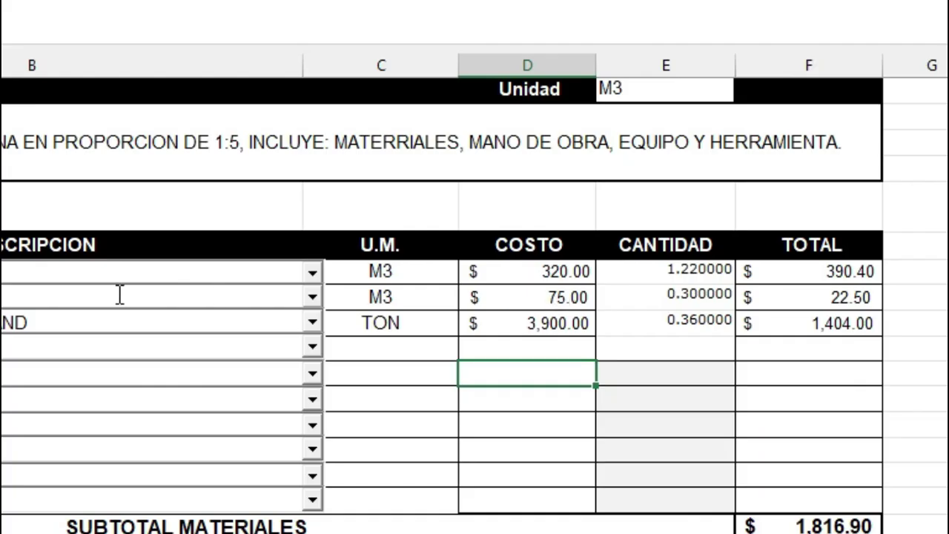
left_click(293, 339)
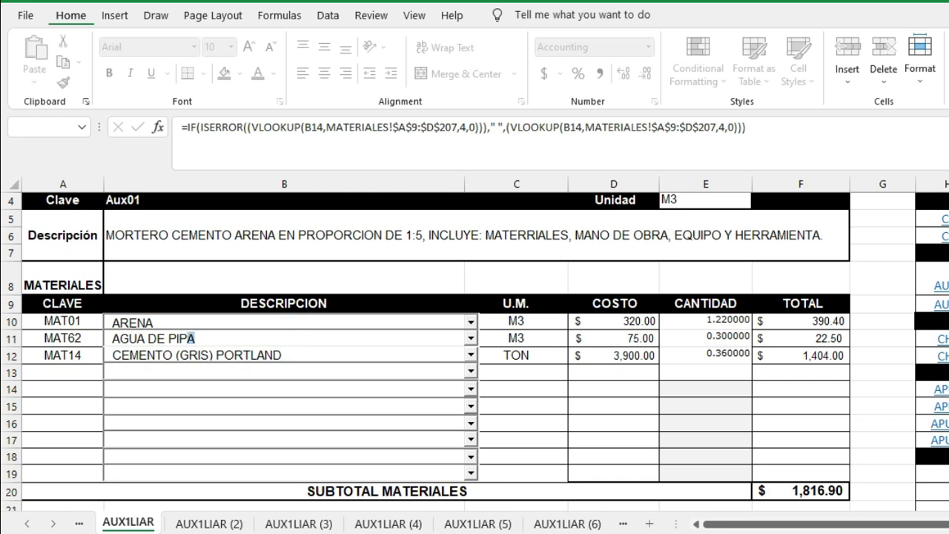
type("TOM")
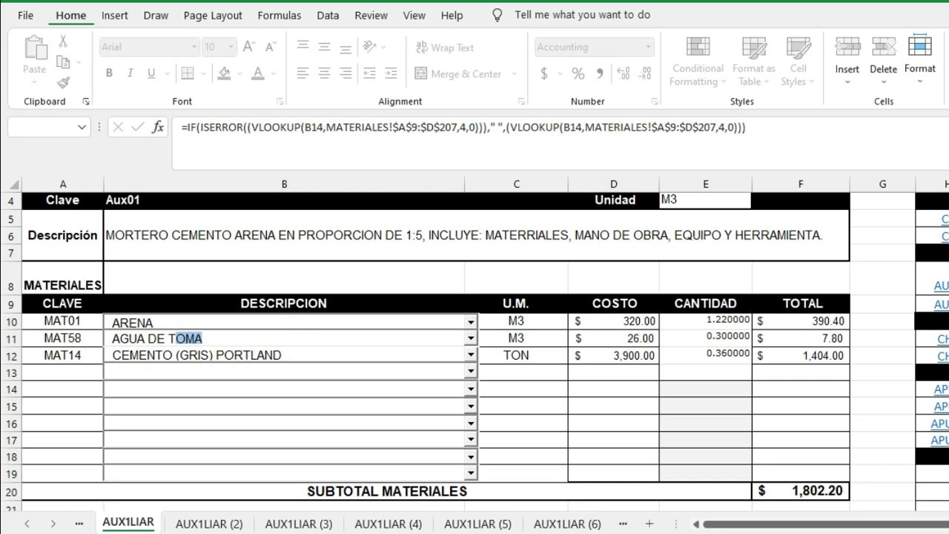
left_click(627, 328)
- Enter CALHIDRA. TONELADA as the row 13 material, then return to AnalisisPU
left_click(352, 364)
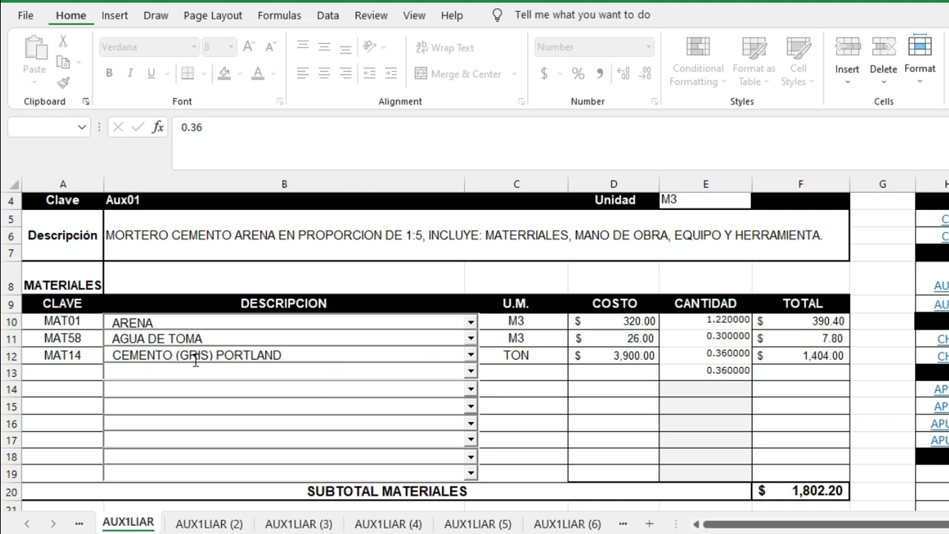
type("CALHIDRA. TONELADA")
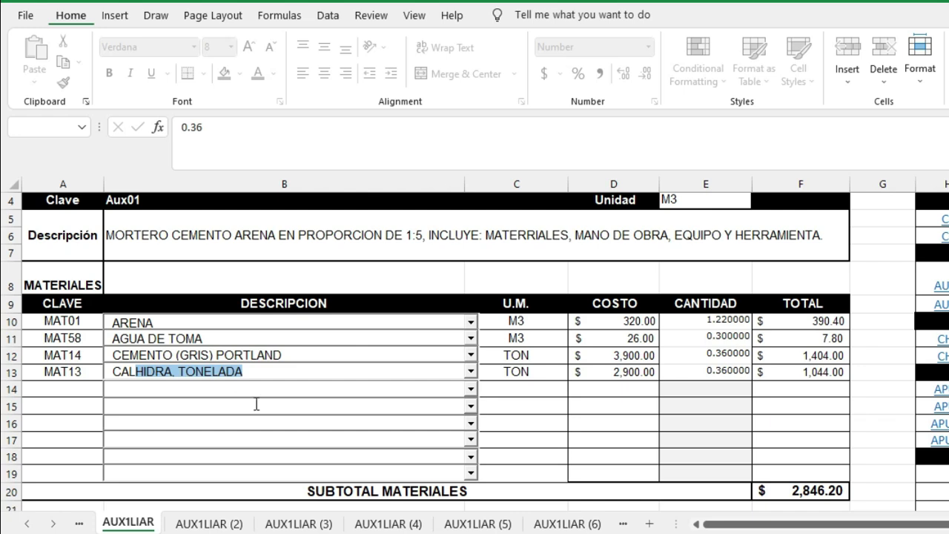
left_click(706, 423)
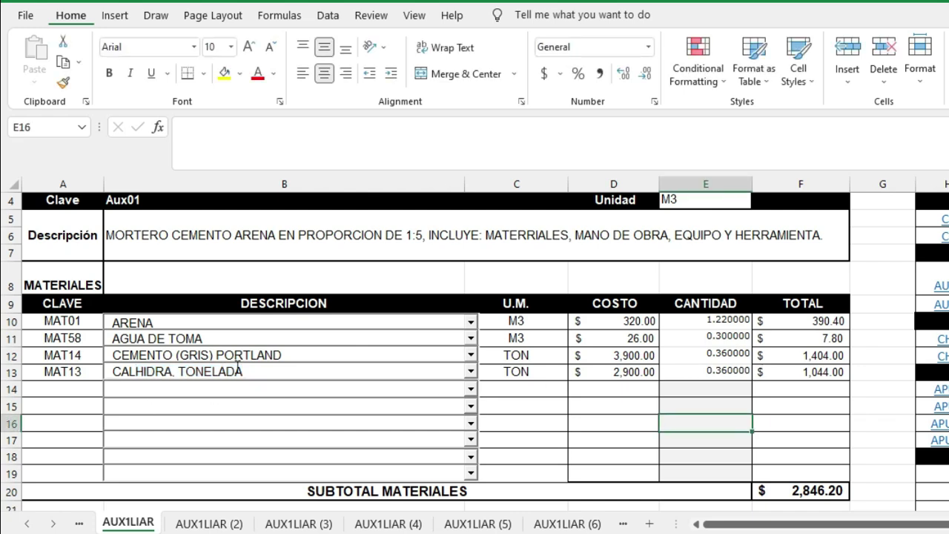
left_click(298, 374)
key("BackSpace")
left_click(330, 373)
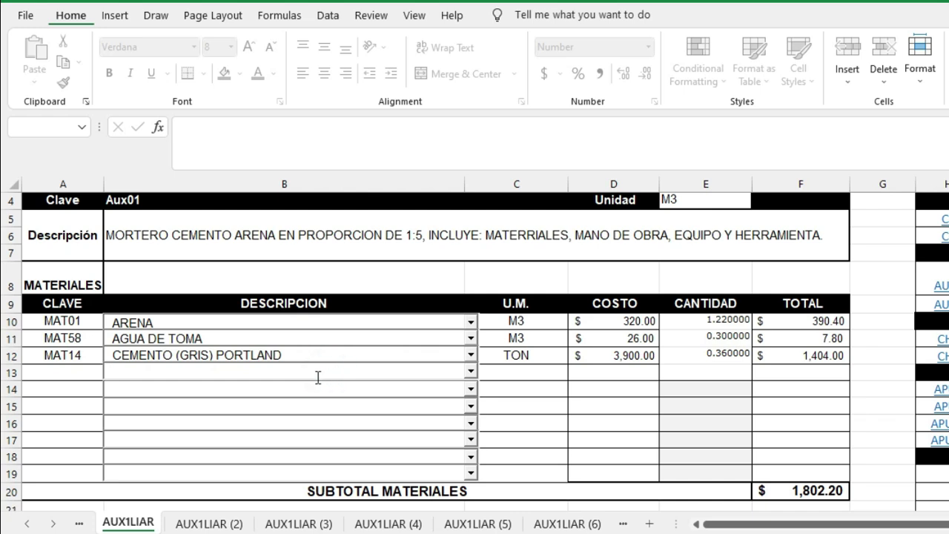
type("CALHIDRA. TONELADA")
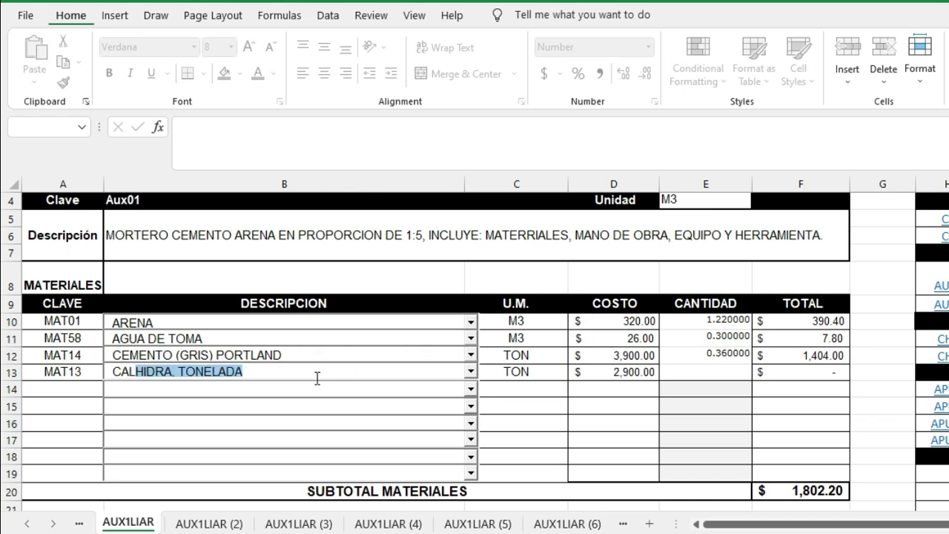
left_click(410, 398)
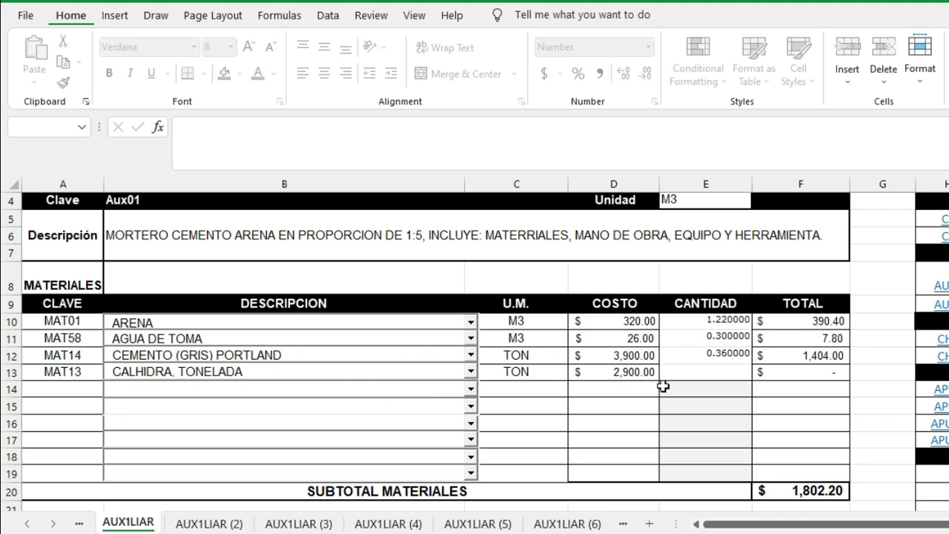
left_click(691, 372)
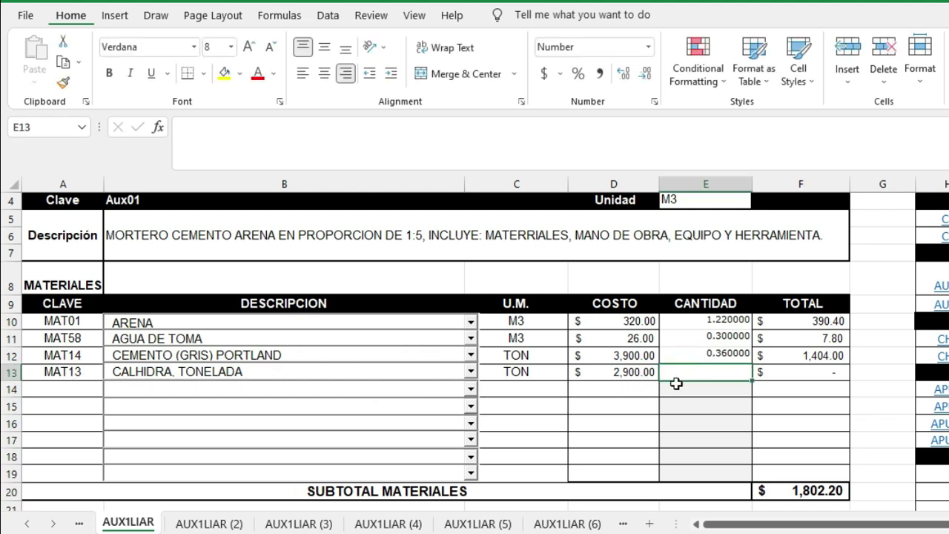
left_click(587, 265)
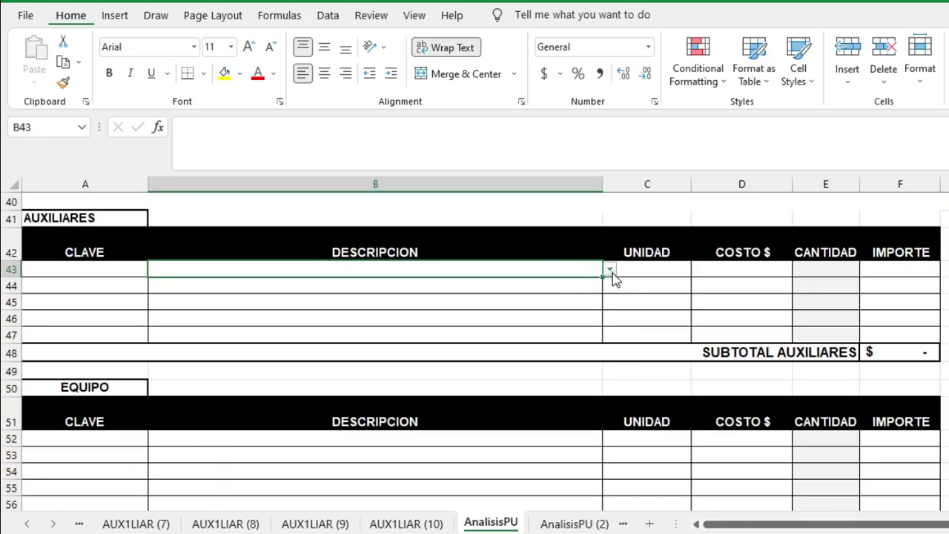
- Choose MORTERO CEMENTO ARENA as the row 43 auxiliary
left_click(610, 270)
left_click_drag(614, 333, 610, 284)
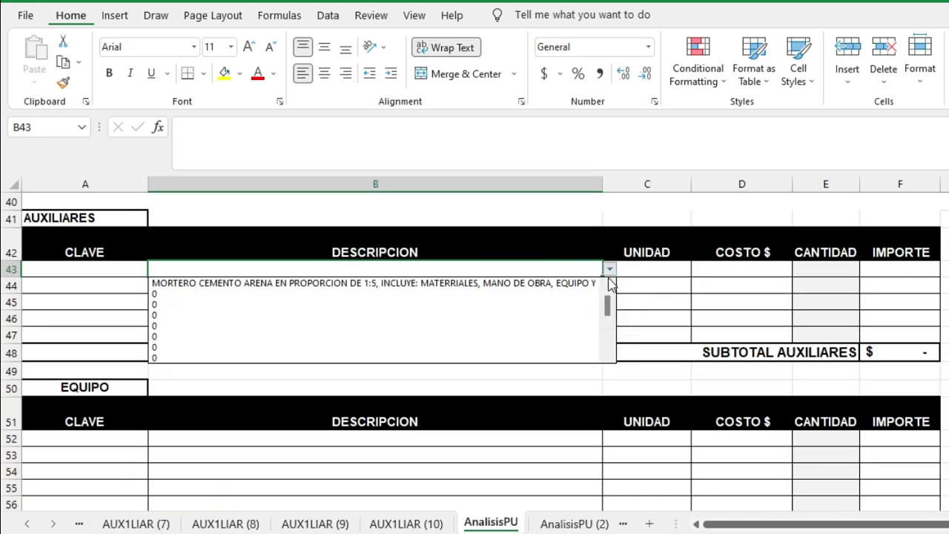
left_click(520, 283)
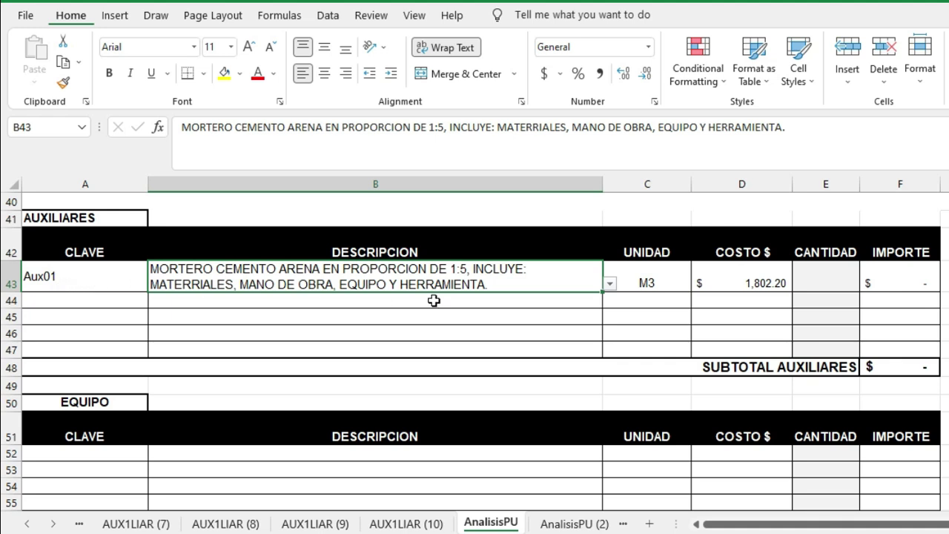
left_click(810, 273)
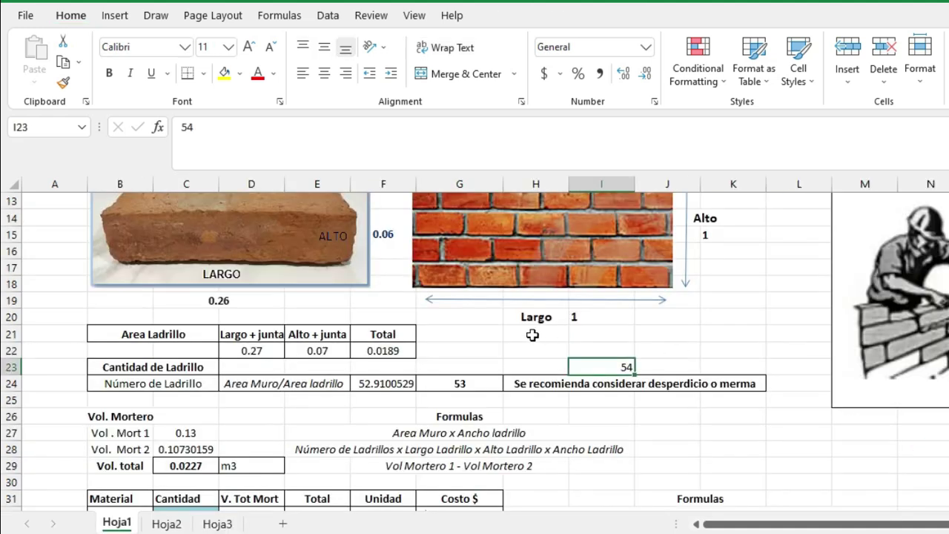
- Check the 0.0227 m3 mortar volume and enter 0.02270 as the E43 quantity
scroll(527, 331, "up", 3)
scroll(532, 338, "up", 1)
scroll(533, 337, "down", 2)
scroll(532, 337, "down", 2)
scroll(532, 338, "down", 1)
scroll(532, 337, "down", 1)
left_click(187, 367)
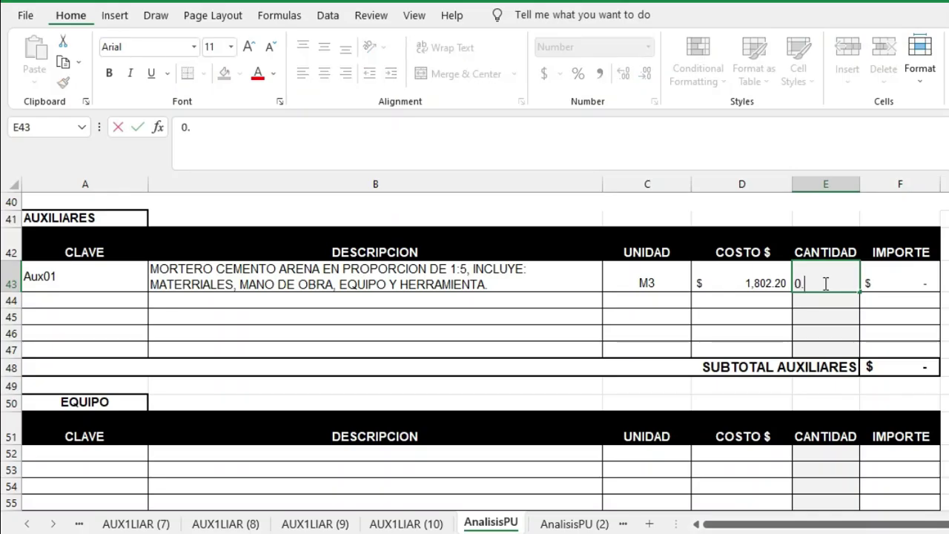
type("022")
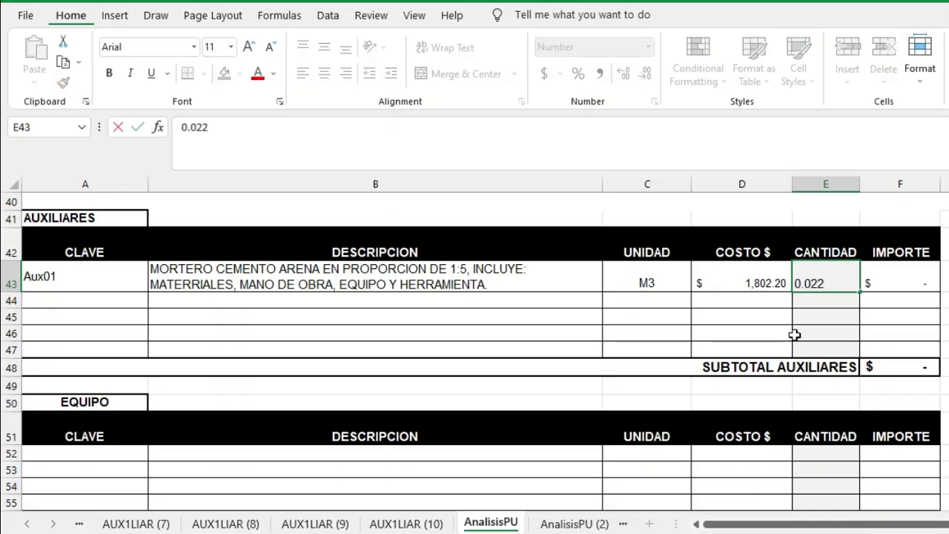
type("70")
key("Return")
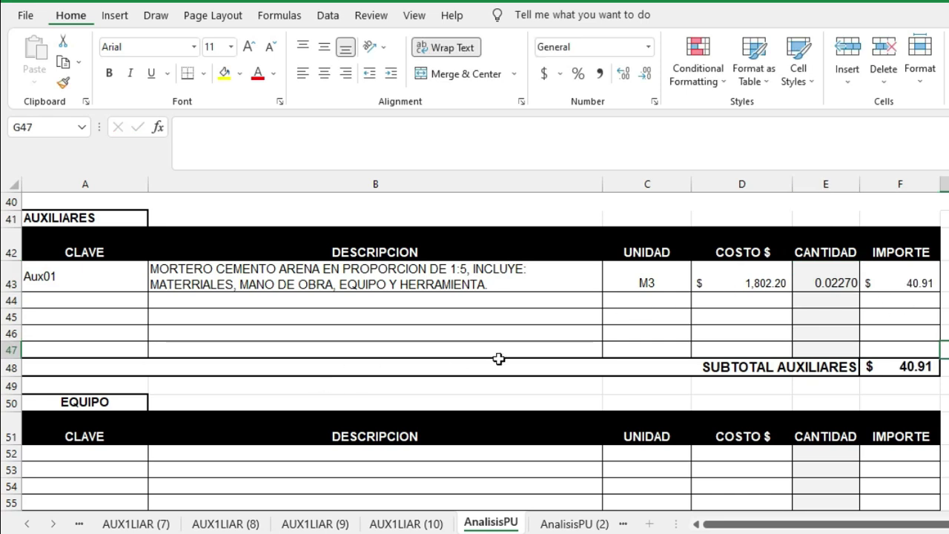
scroll(619, 282, "down", 2)
scroll(618, 282, "down", 1)
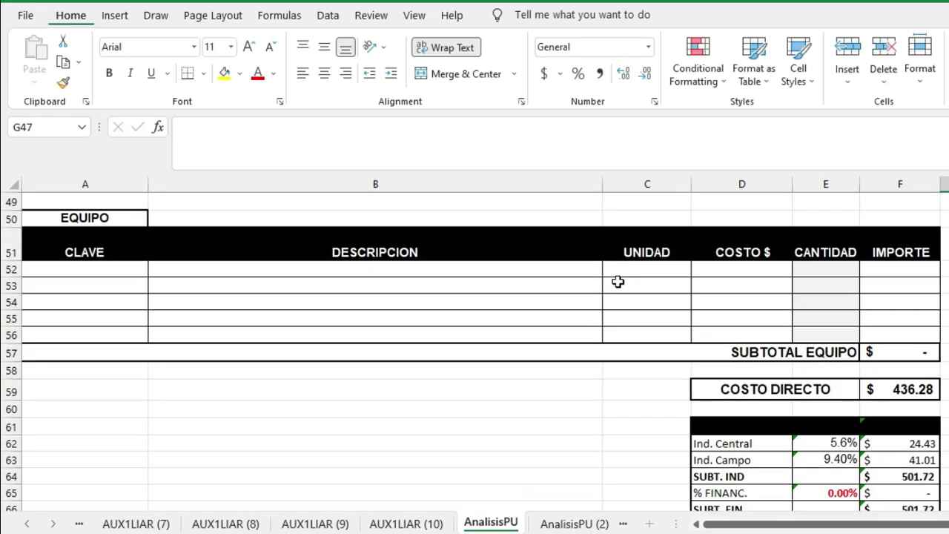
left_click(918, 391)
scroll(916, 389, "down", 1)
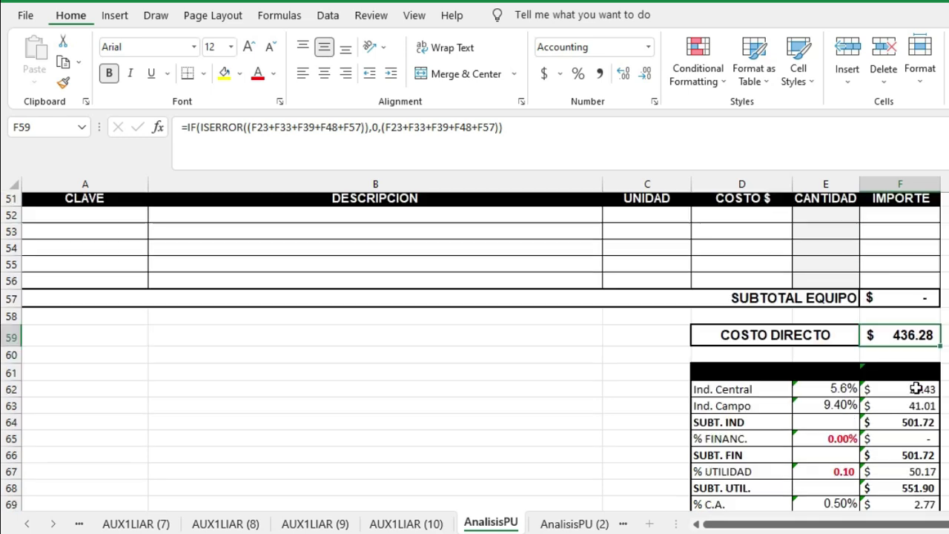
scroll(916, 390, "down", 1)
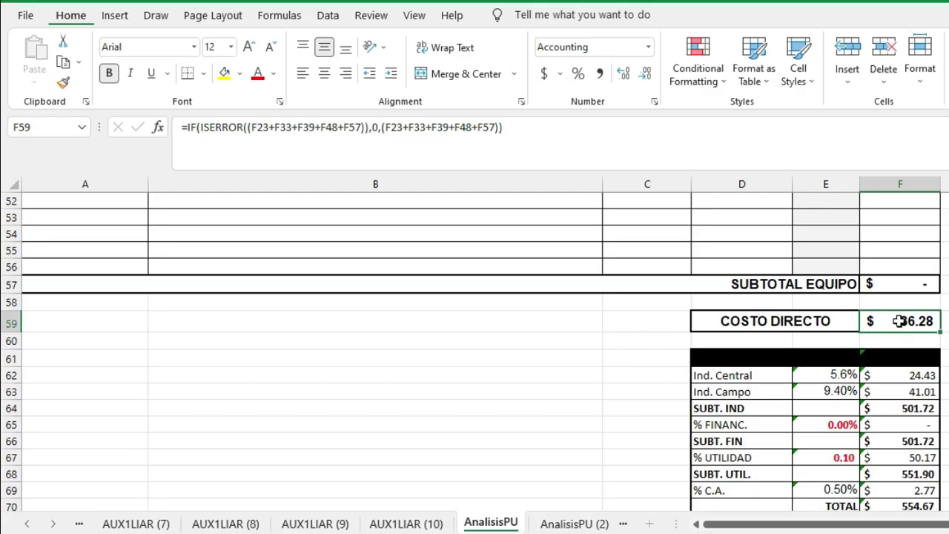
left_click(900, 321)
scroll(914, 325, "up", 3)
scroll(667, 327, "up", 3)
scroll(462, 326, "up", 4)
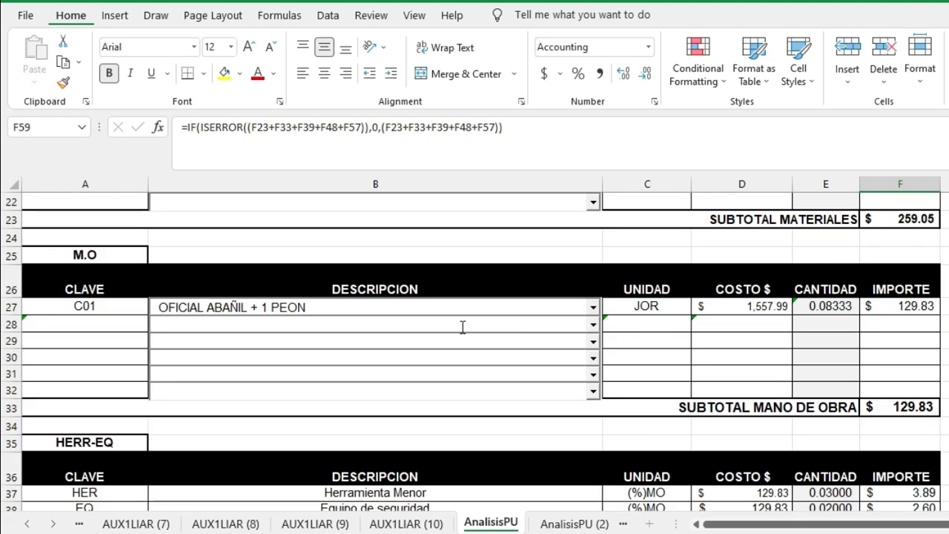
scroll(667, 361, "up", 3)
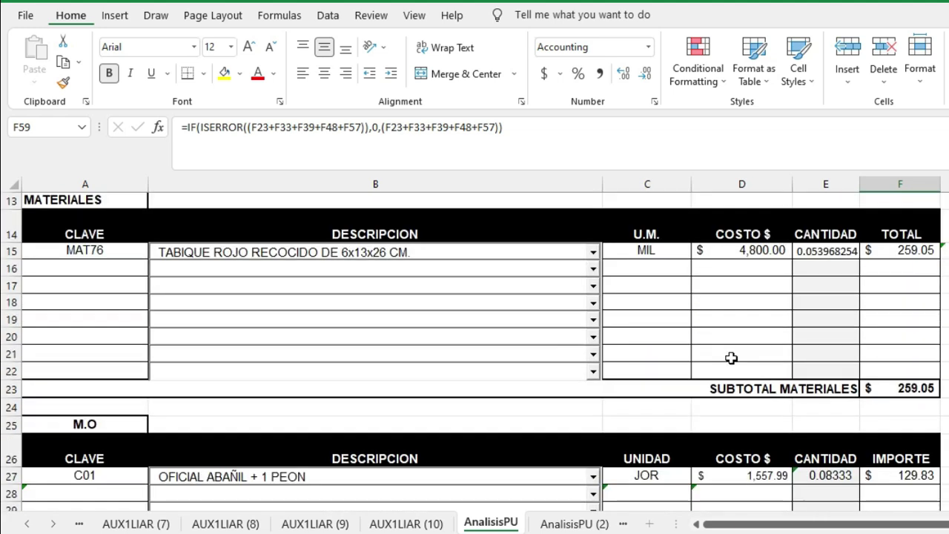
scroll(350, 301, "down", 14)
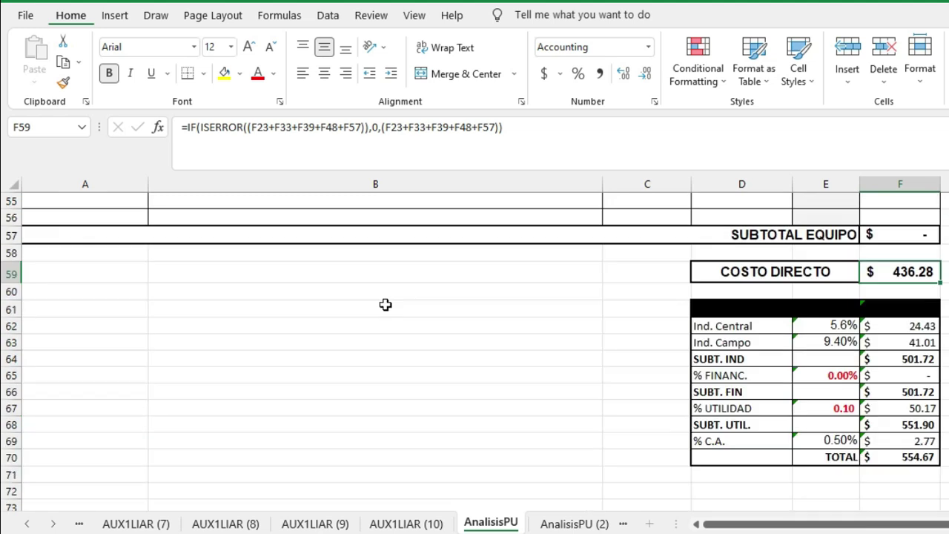
scroll(385, 305, "down", 1)
scroll(385, 304, "up", 2)
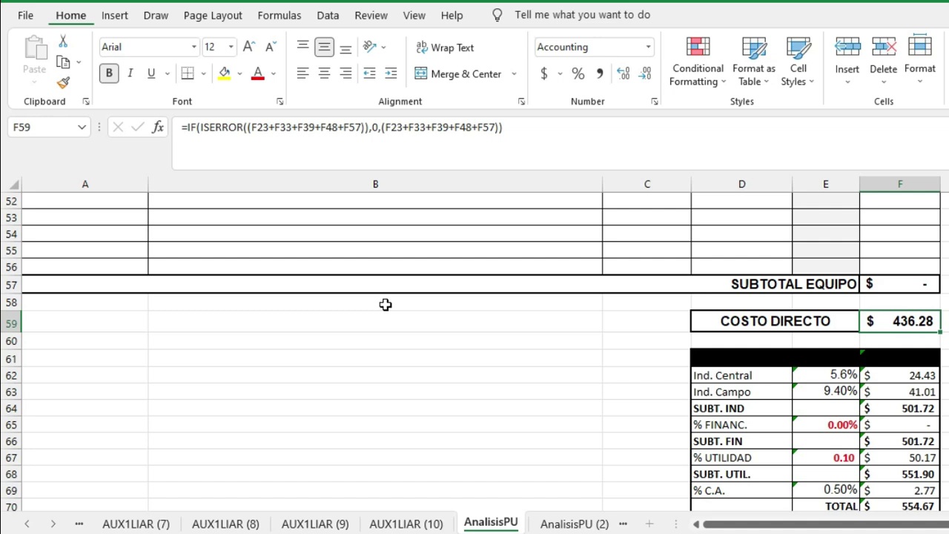
scroll(385, 304, "up", 5)
scroll(385, 305, "up", 3)
scroll(386, 307, "up", 2)
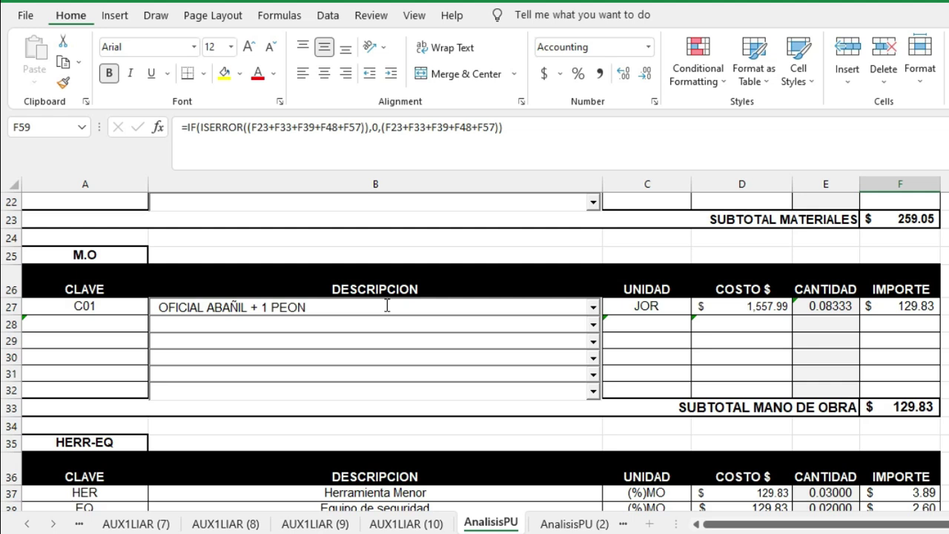
scroll(386, 307, "up", 1)
scroll(386, 305, "up", 6)
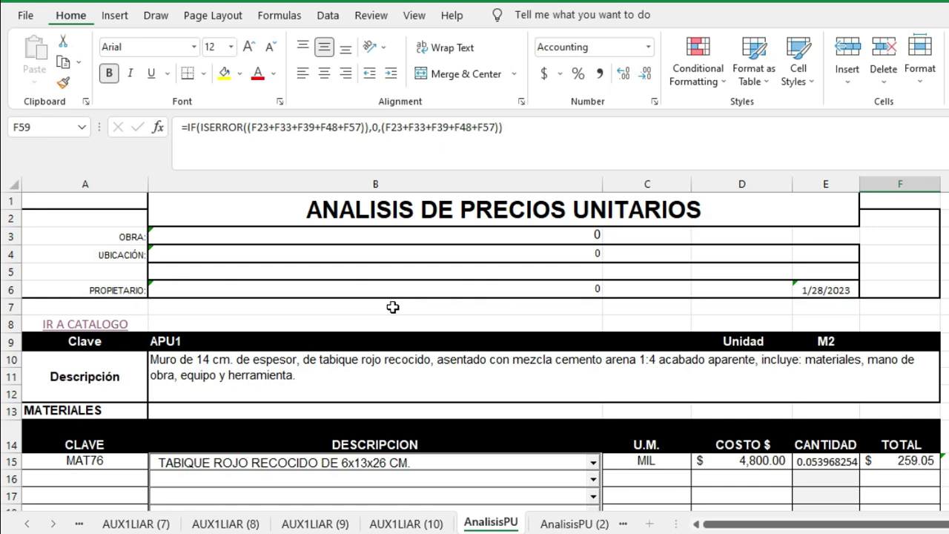
scroll(392, 307, "down", 1)
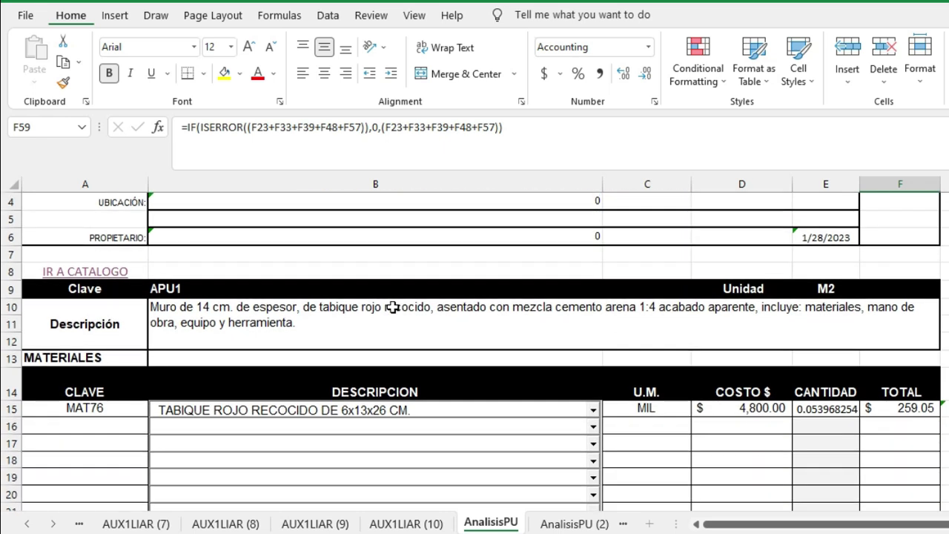
scroll(392, 307, "down", 2)
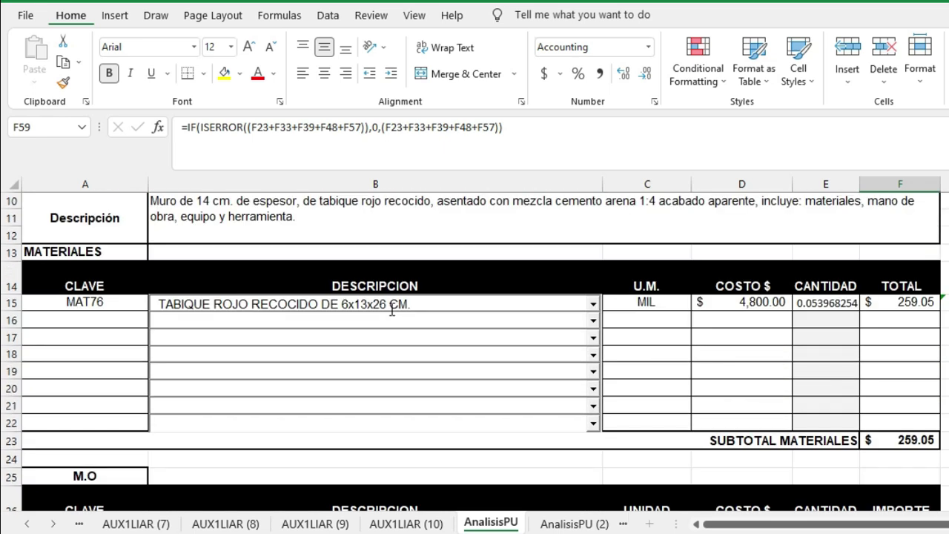